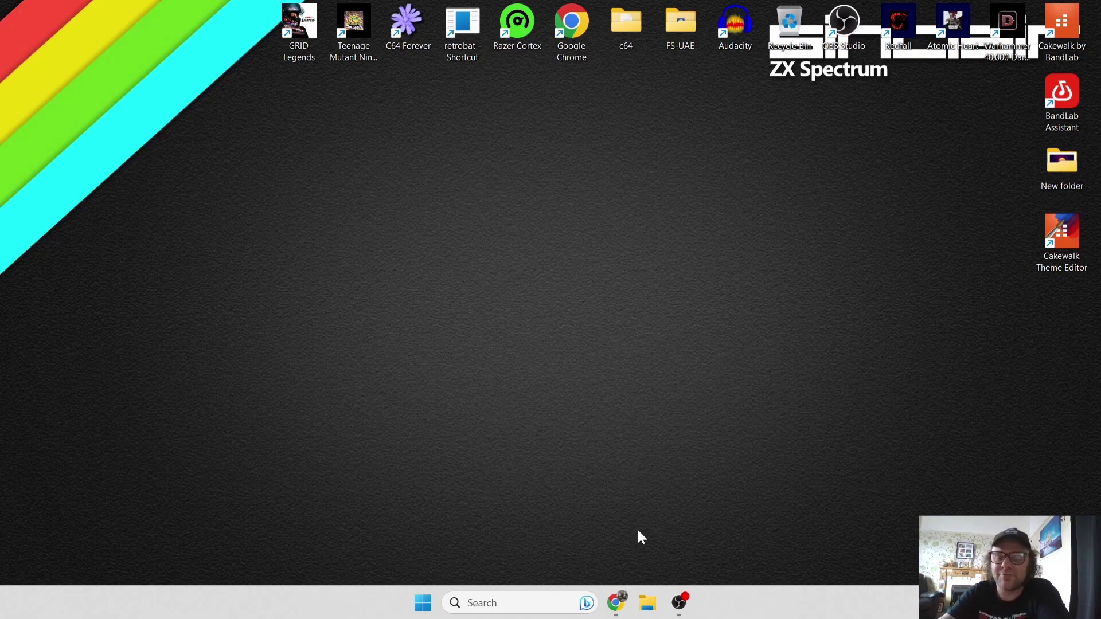
- In Chrome, download the Windows port of Fuse 1.6.0 from the Fuse website and keep the installer file
left_click(618, 590)
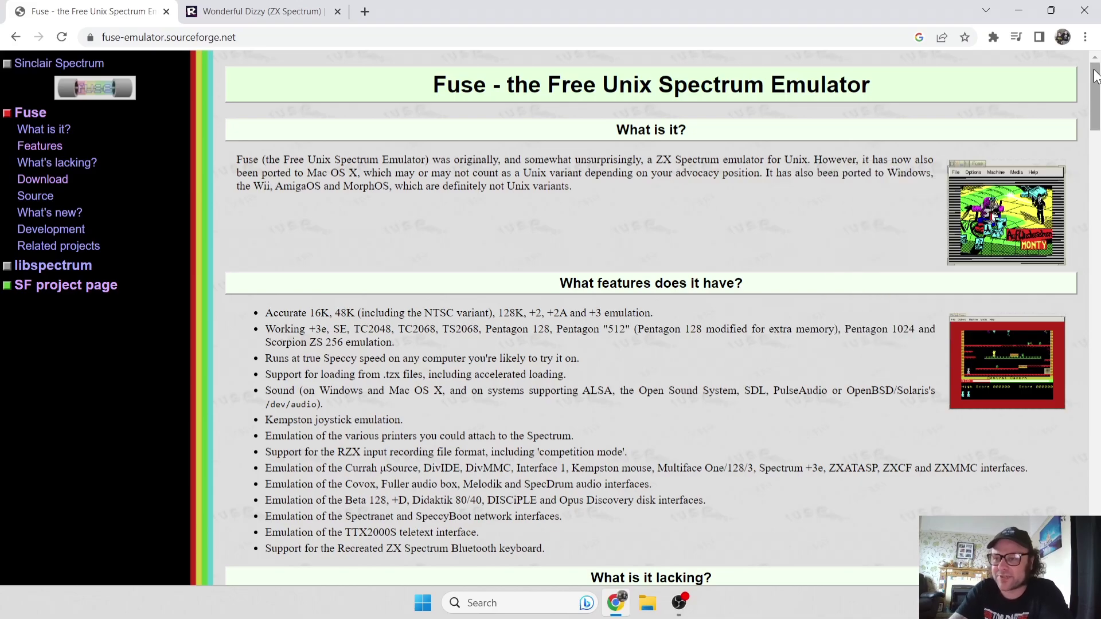
left_click_drag(1096, 82, 1079, 197)
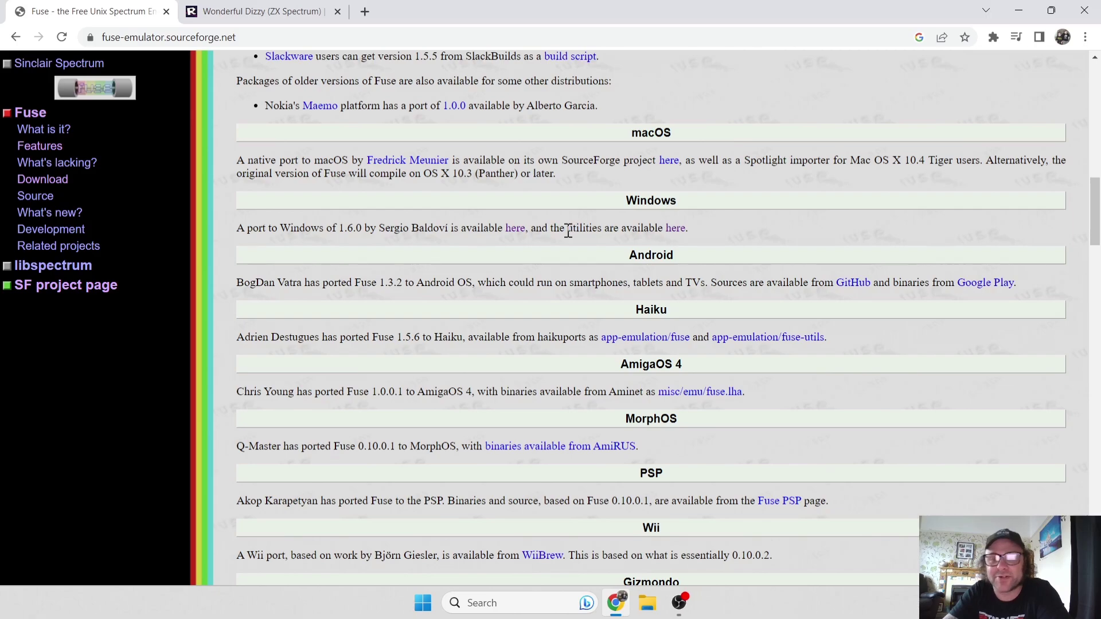
left_click(509, 236)
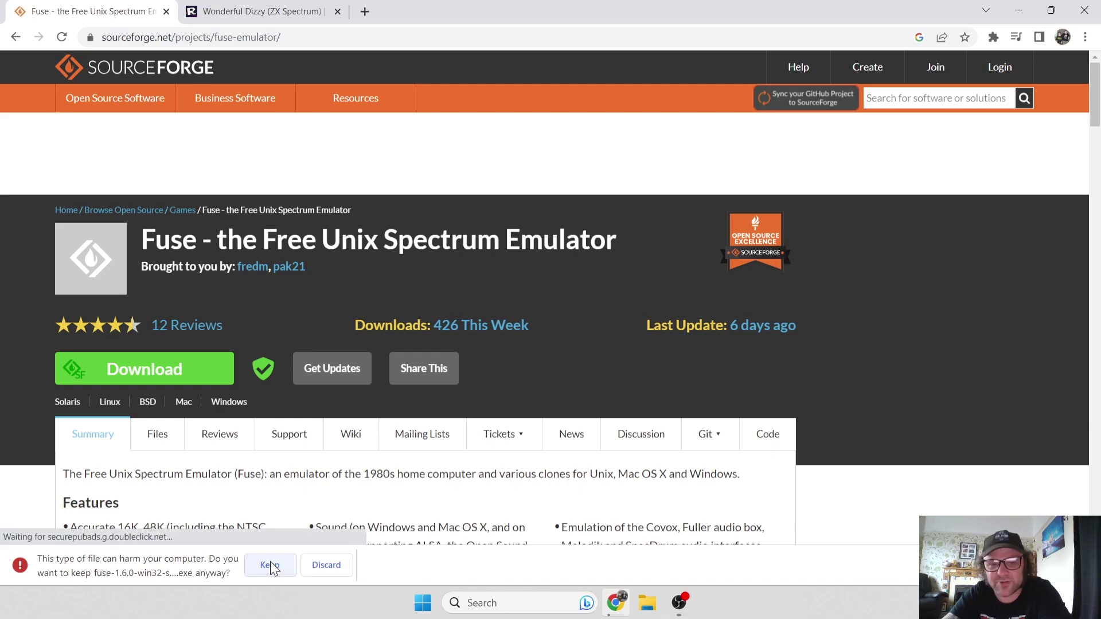
left_click(270, 565)
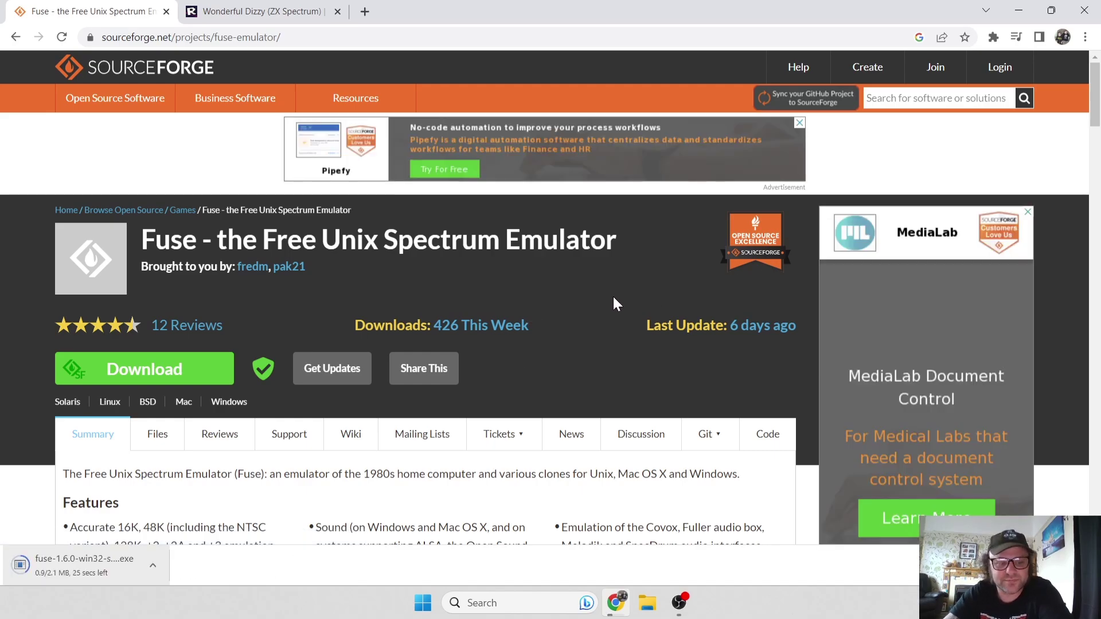
- Shrink the browser window and place the downloaded Fuse 1.6.0 installer on the desktop
double_click(764, 6)
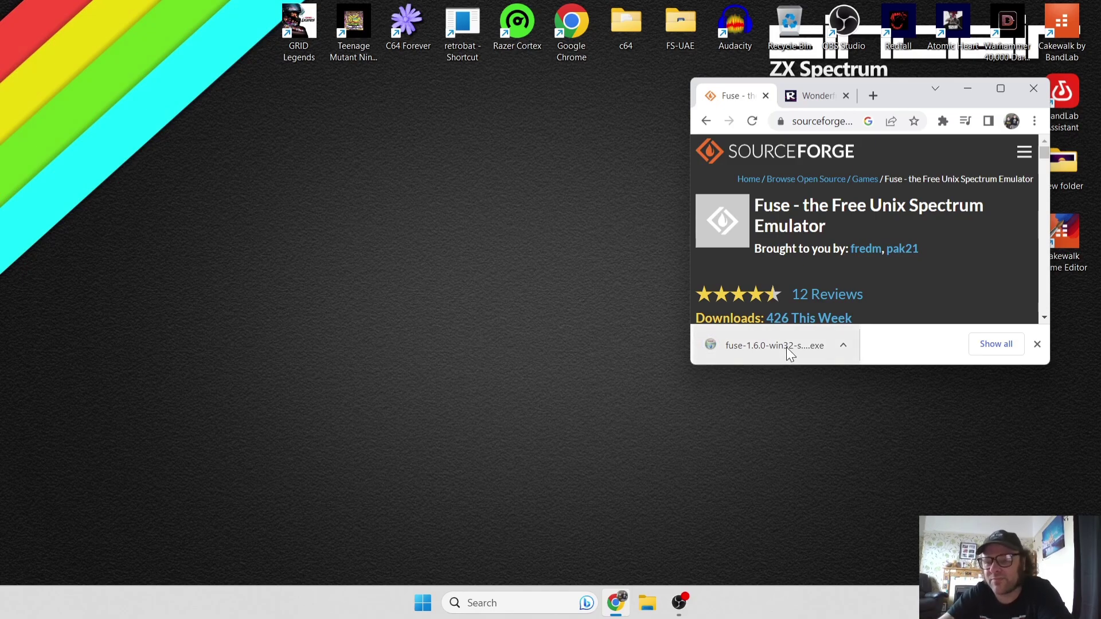
left_click_drag(786, 347, 411, 359)
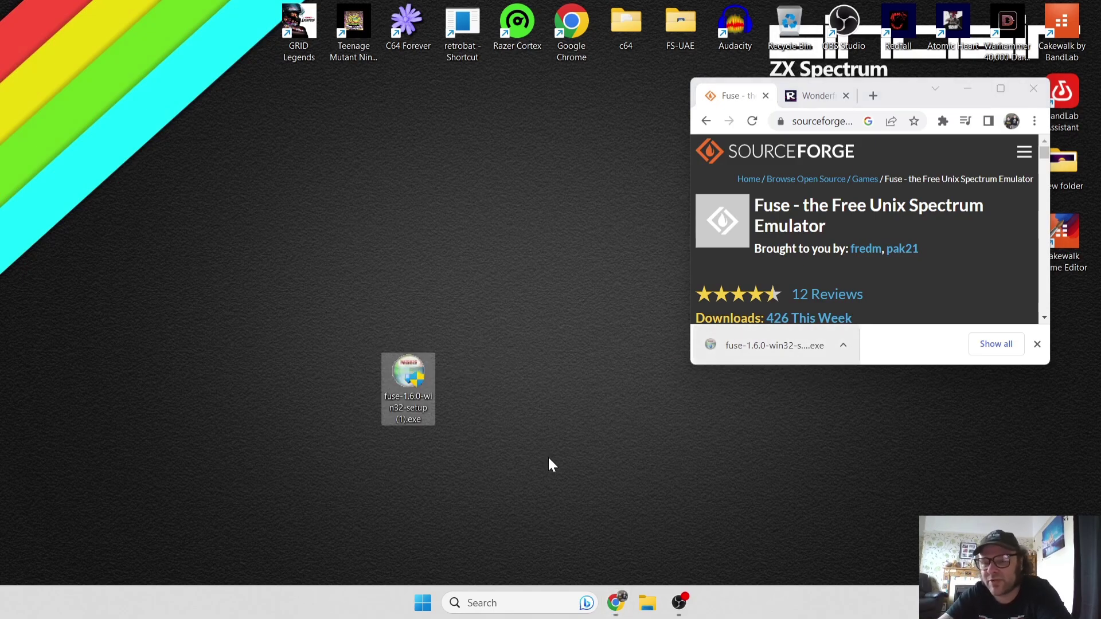
left_click(548, 455)
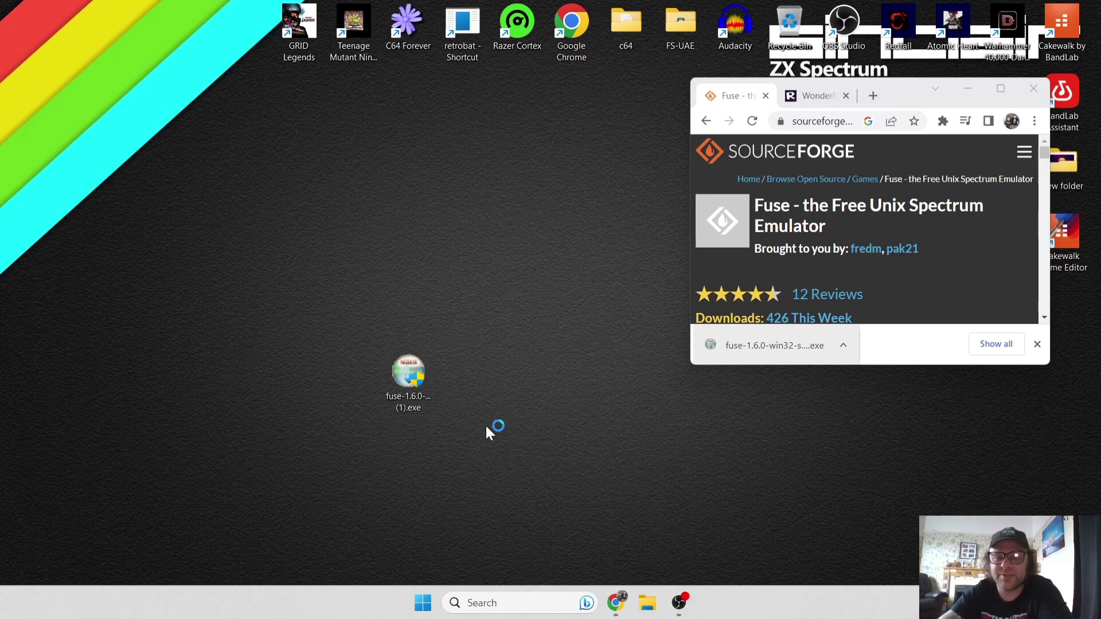
- Run the Fuse 1.6.0 setup and accept all default components, including the registered file extensions
left_click(627, 416)
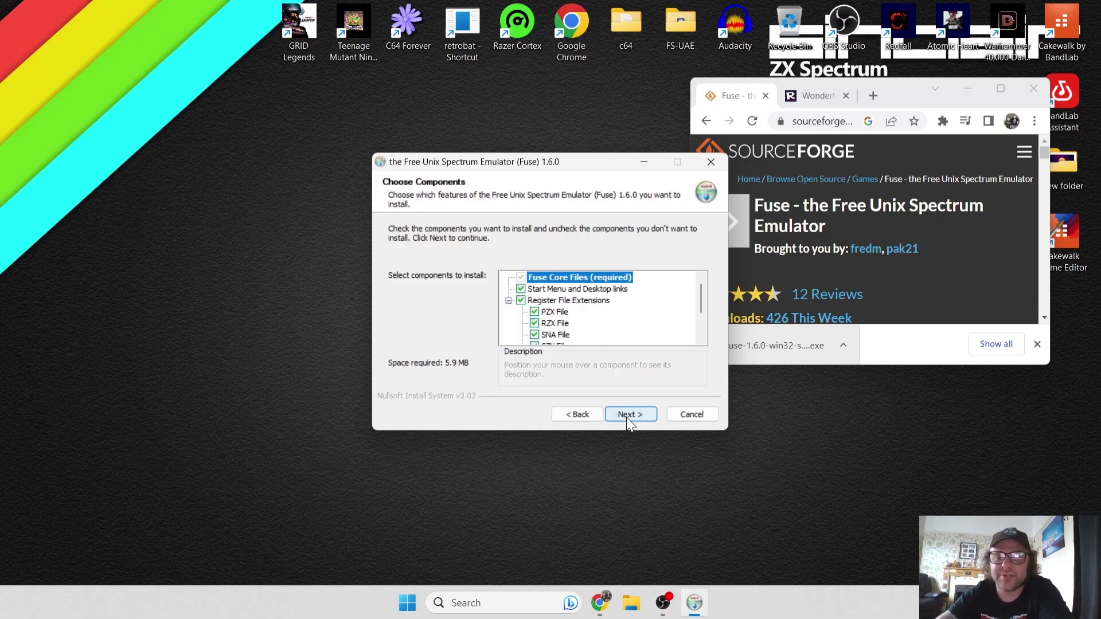
left_click_drag(703, 288, 703, 321)
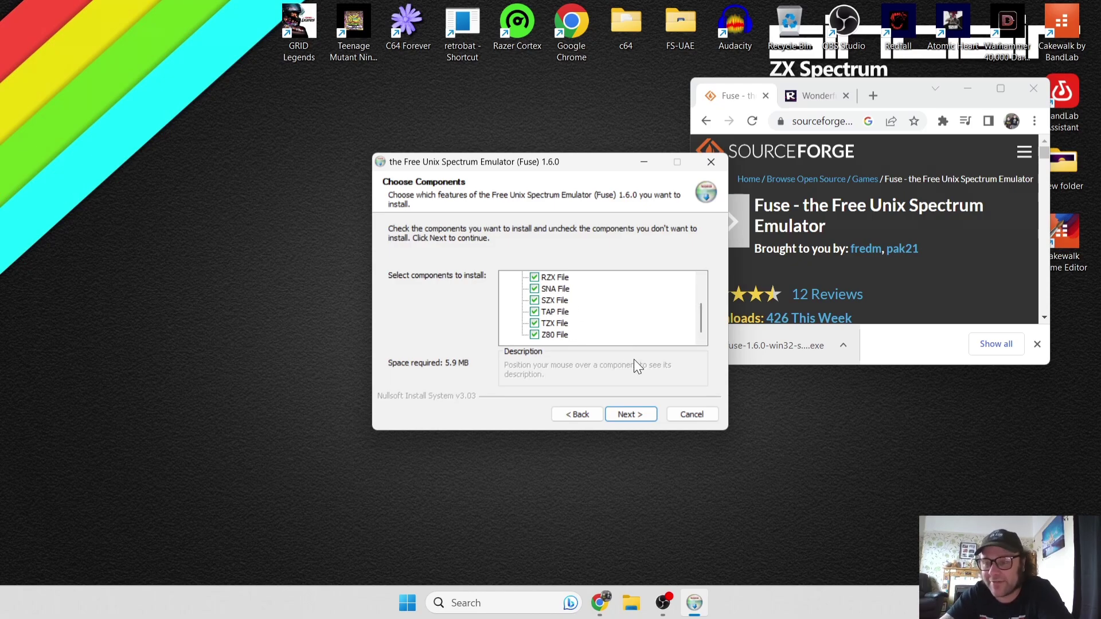
left_click(631, 413)
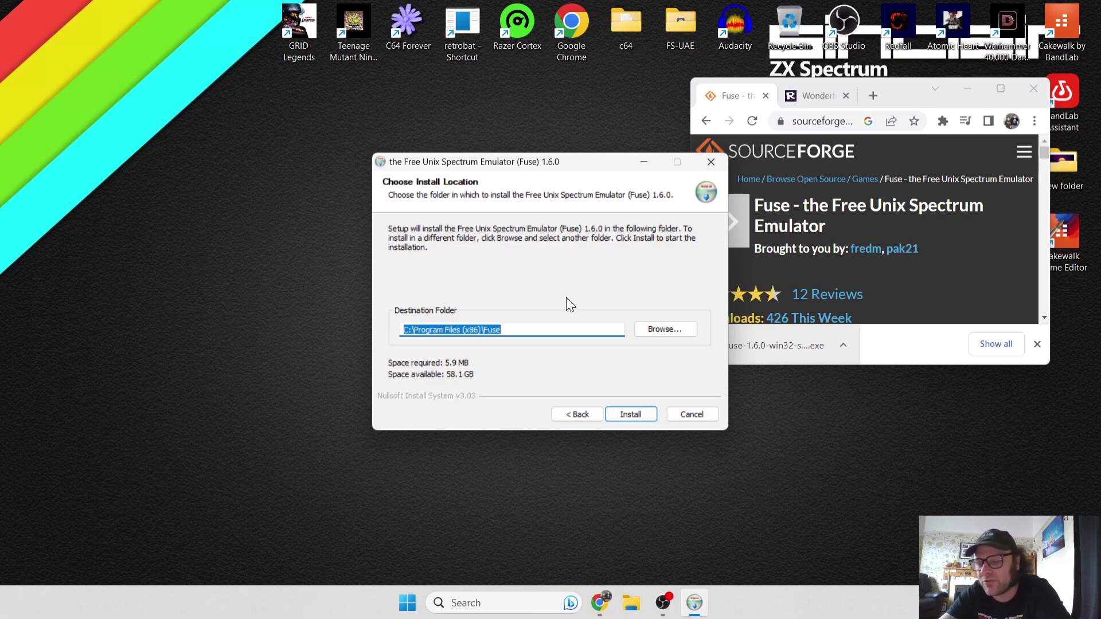
- Change the destination to a Fuse folder inside the personal profile folder and install the emulator there
left_click(673, 329)
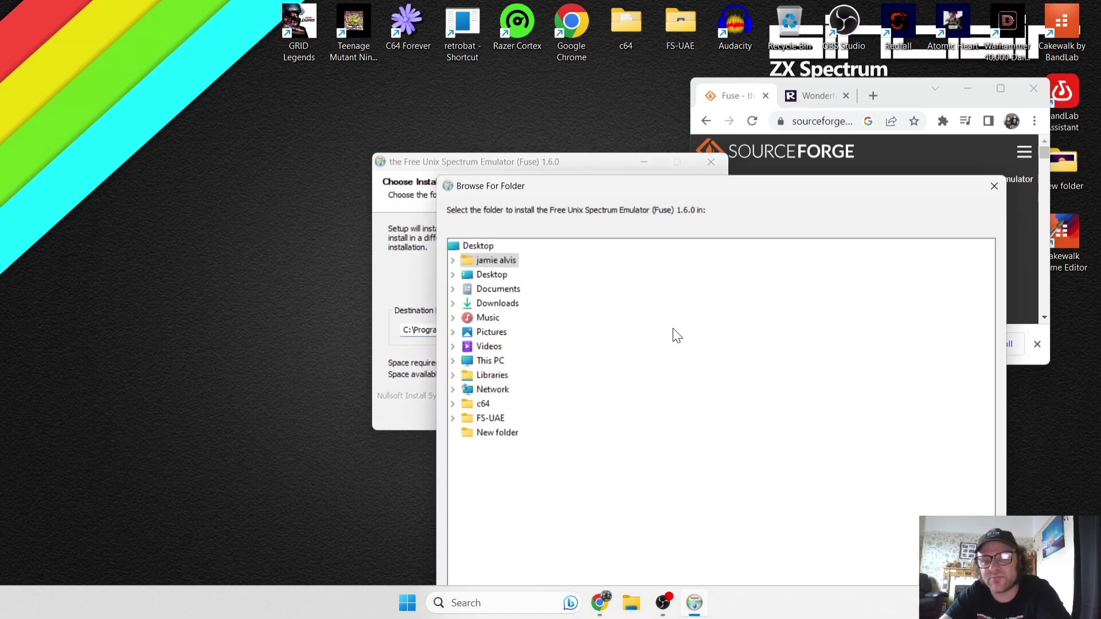
left_click_drag(938, 185, 670, 22)
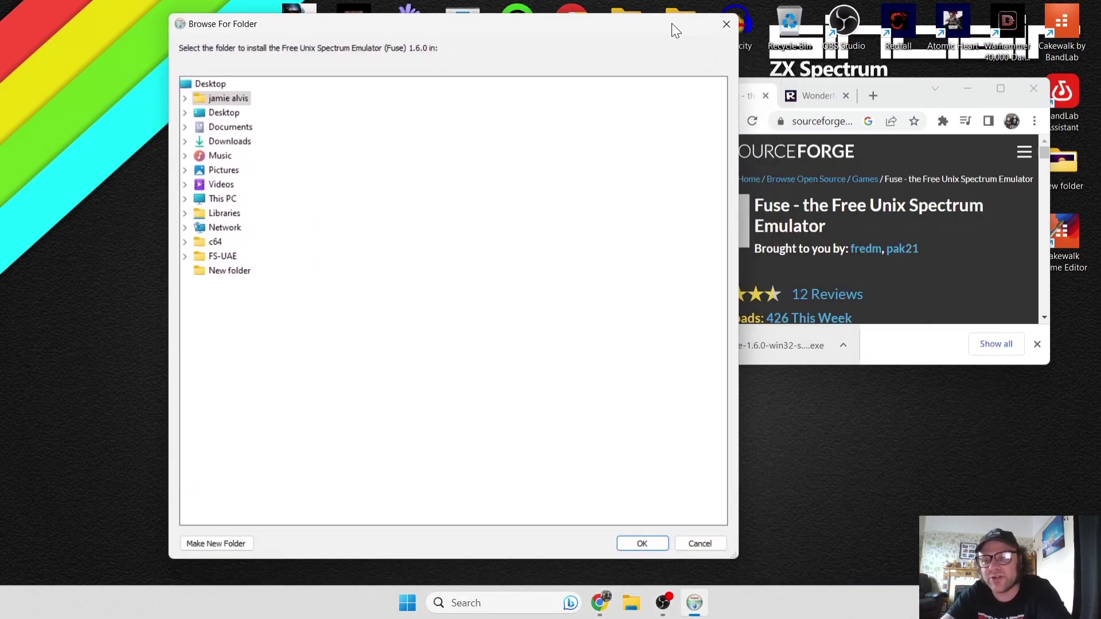
left_click(651, 542)
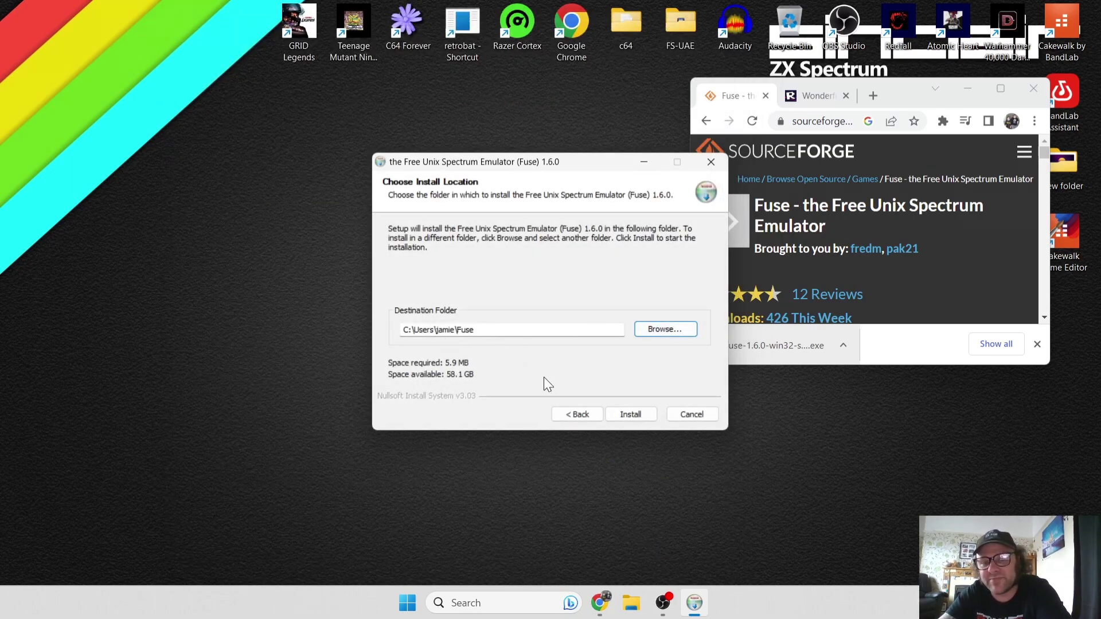
left_click(651, 417)
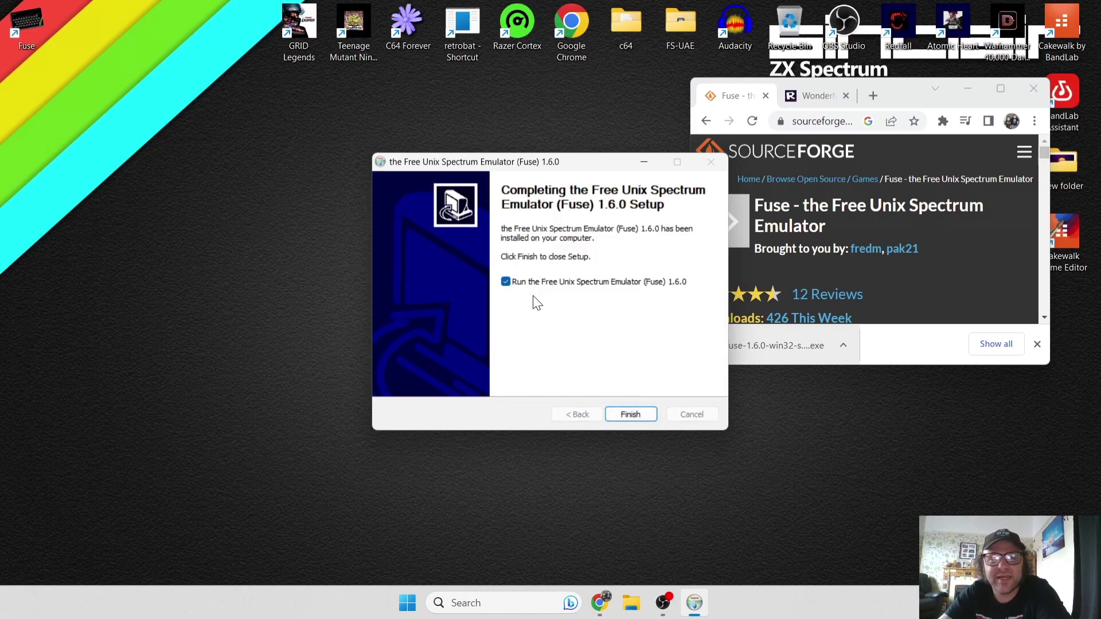
- Move the new Fuse desktop shortcut one icon column away from the desktop's edge
left_click(23, 27)
left_click_drag(23, 26, 76, 26)
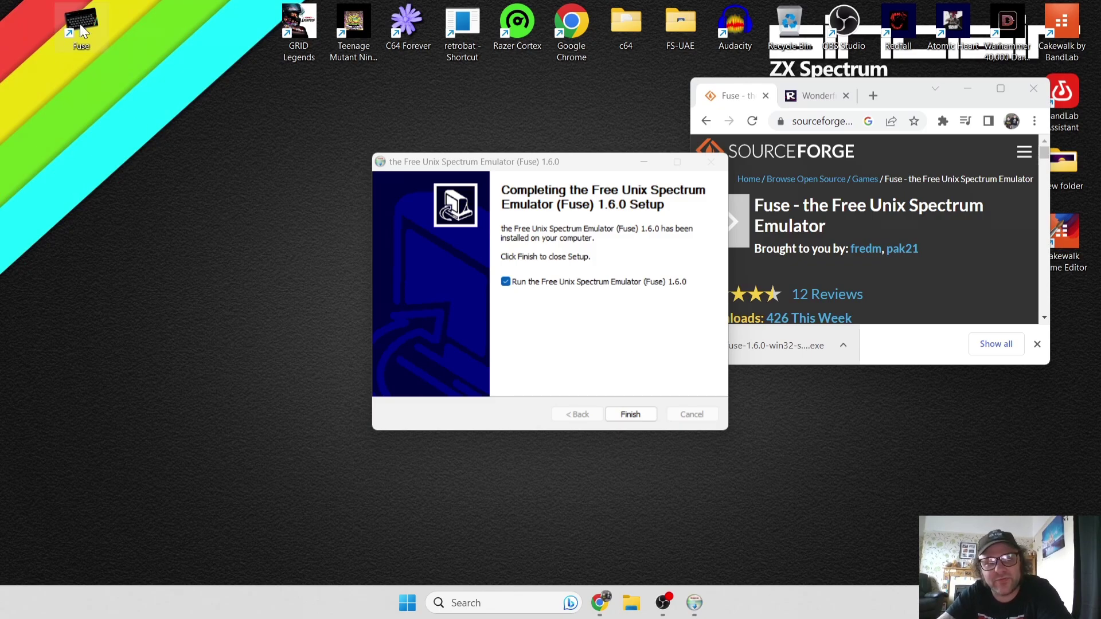
left_click(226, 135)
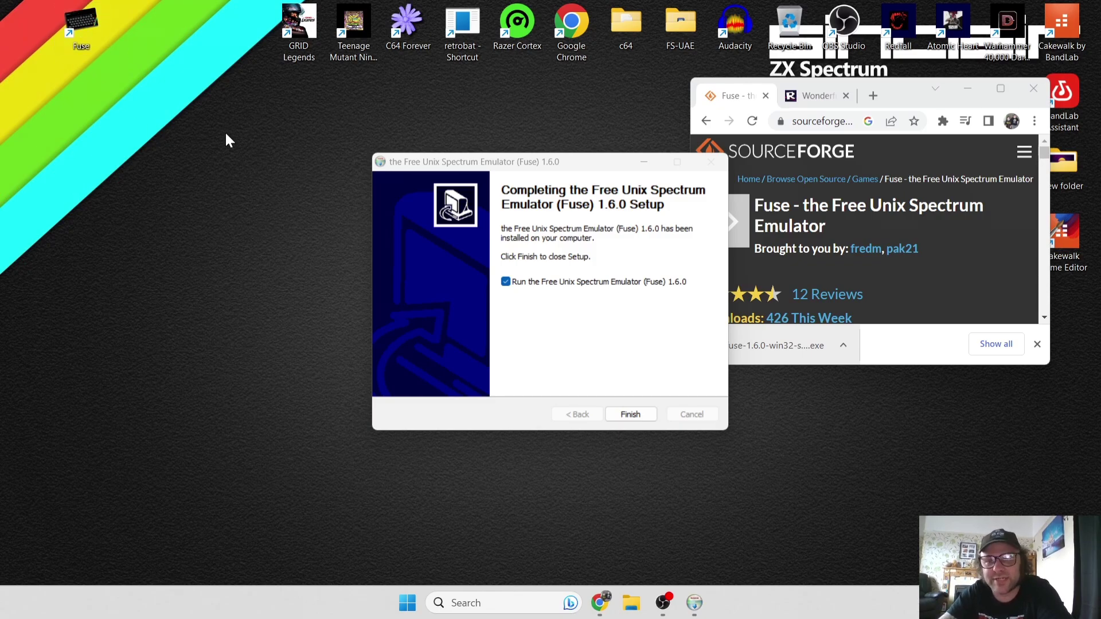
- Finish the setup with Fuse set to run, and move the emulator window clear of its desktop shortcut
left_click(639, 409)
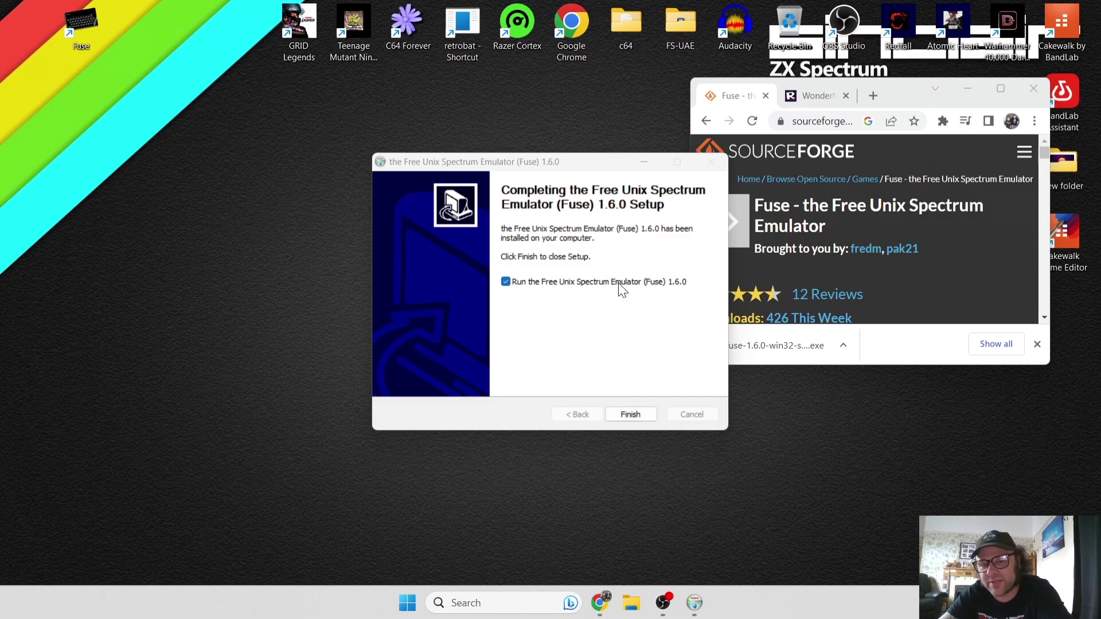
left_click(637, 413)
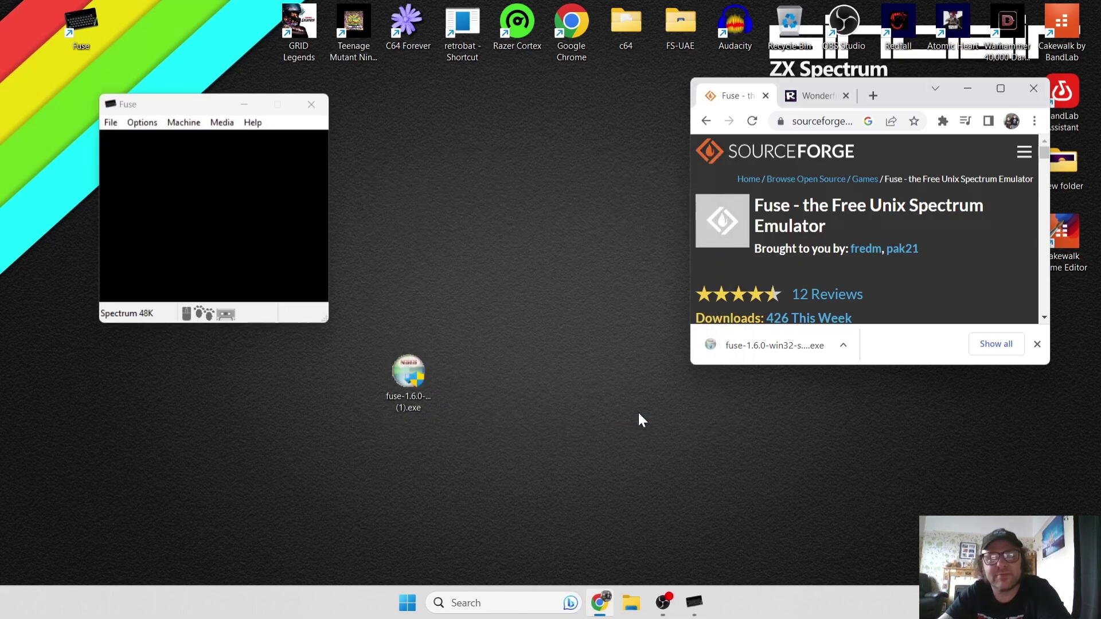
left_click_drag(198, 106, 489, 47)
left_click(523, 292)
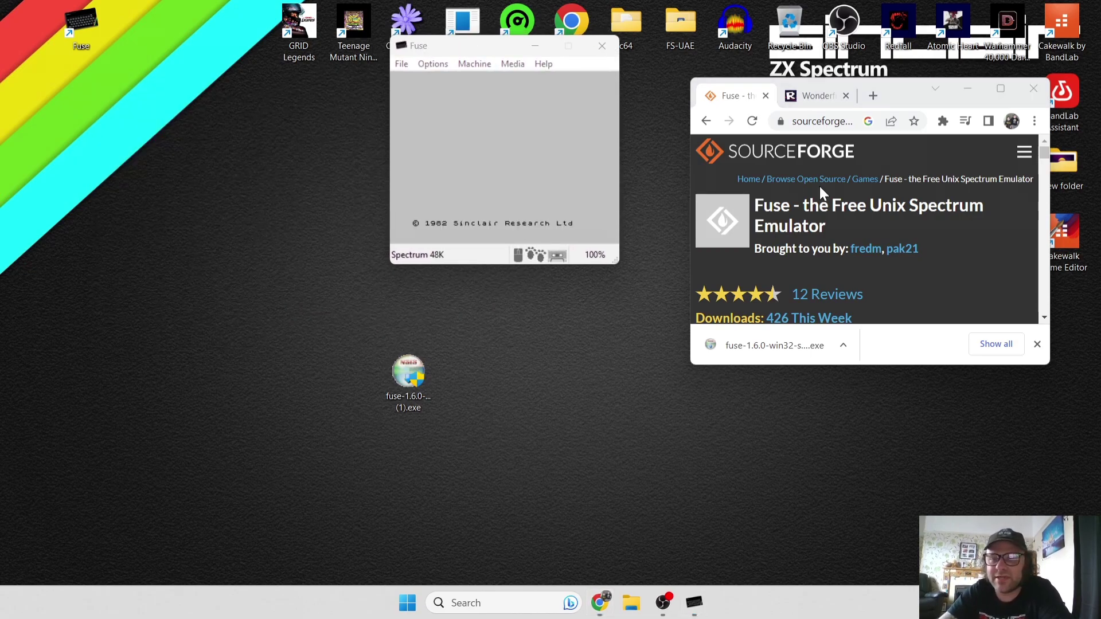
- Close the SourceForge page, accept the cookies on the Wonderful Dizzy page and maximize the browser
left_click(765, 95)
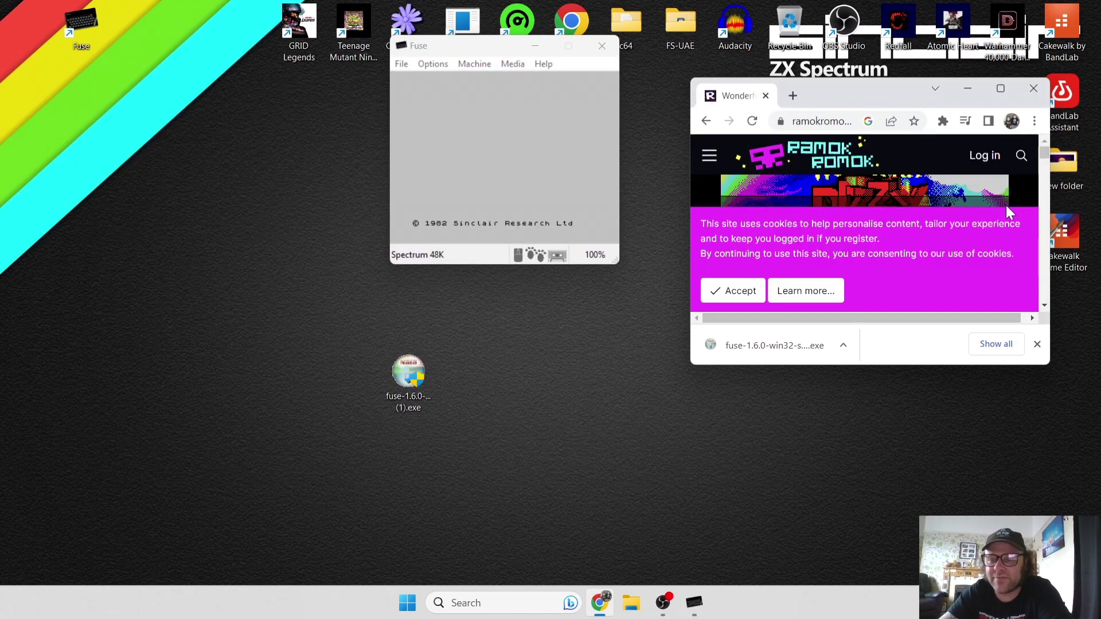
left_click(1037, 345)
left_click_drag(909, 98, 917, 206)
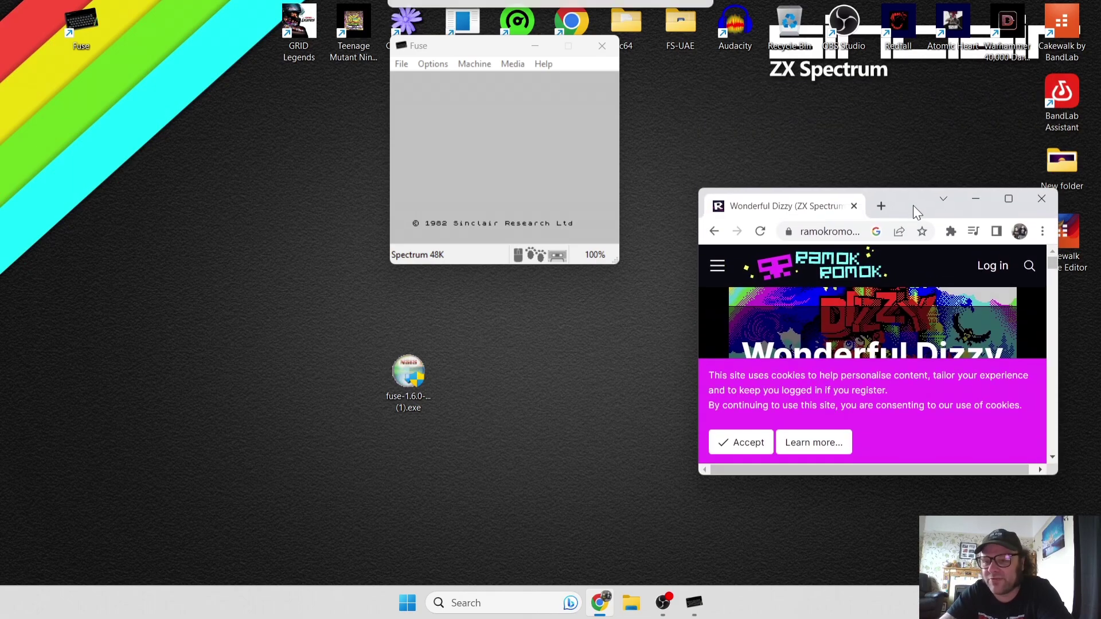
left_click(749, 441)
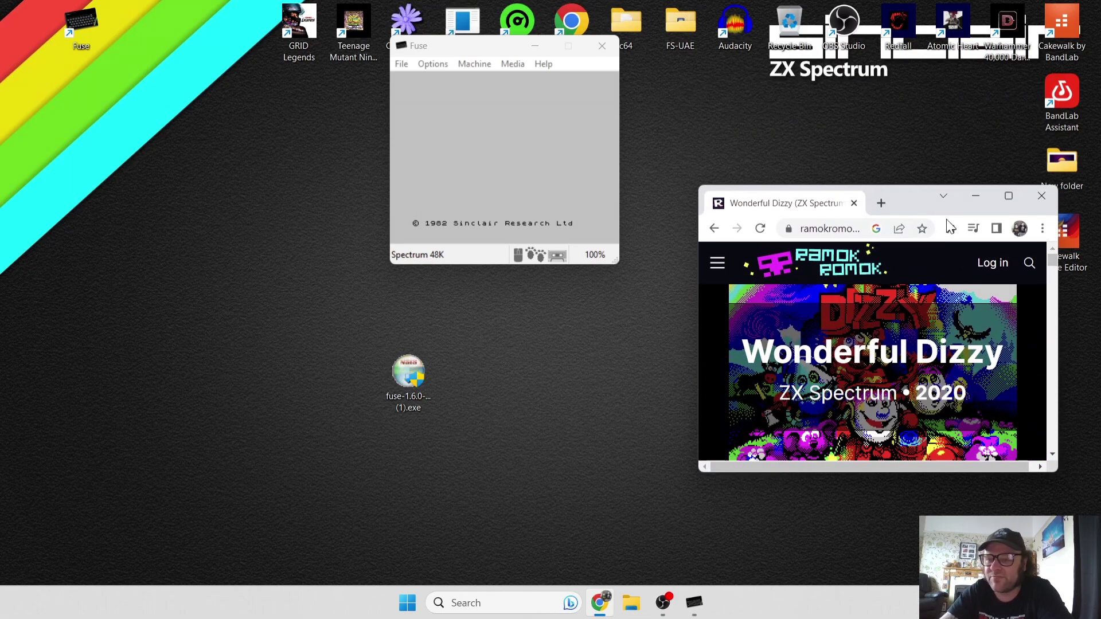
double_click(912, 201)
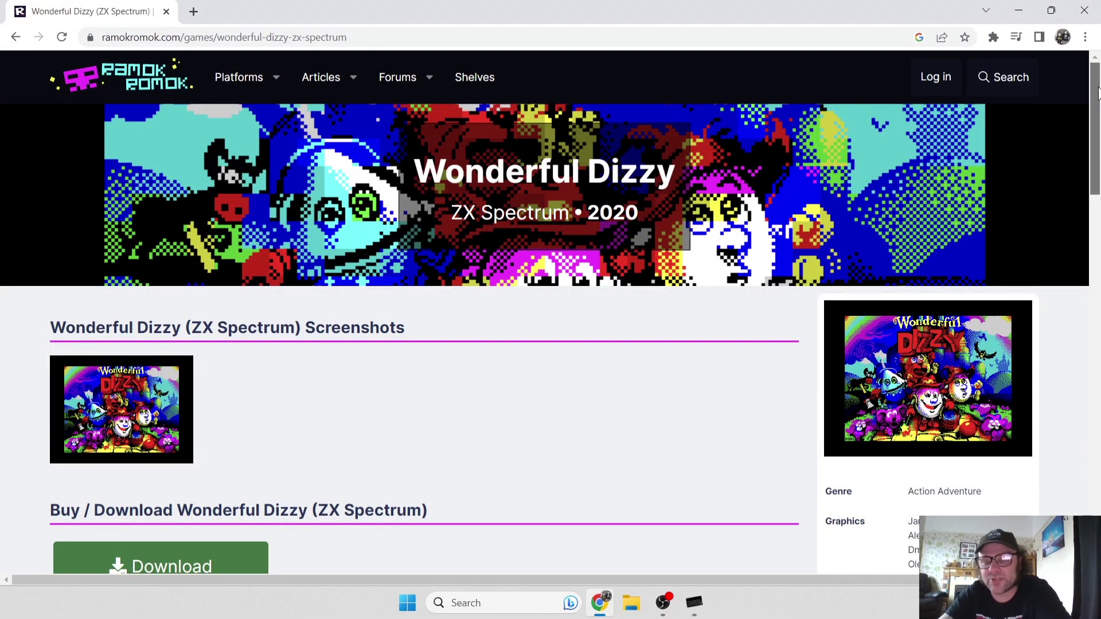
- Follow the yolkfolk.com download link for Wonderful Dizzy and download the game's zip archive
left_click_drag(1097, 92, 1097, 94)
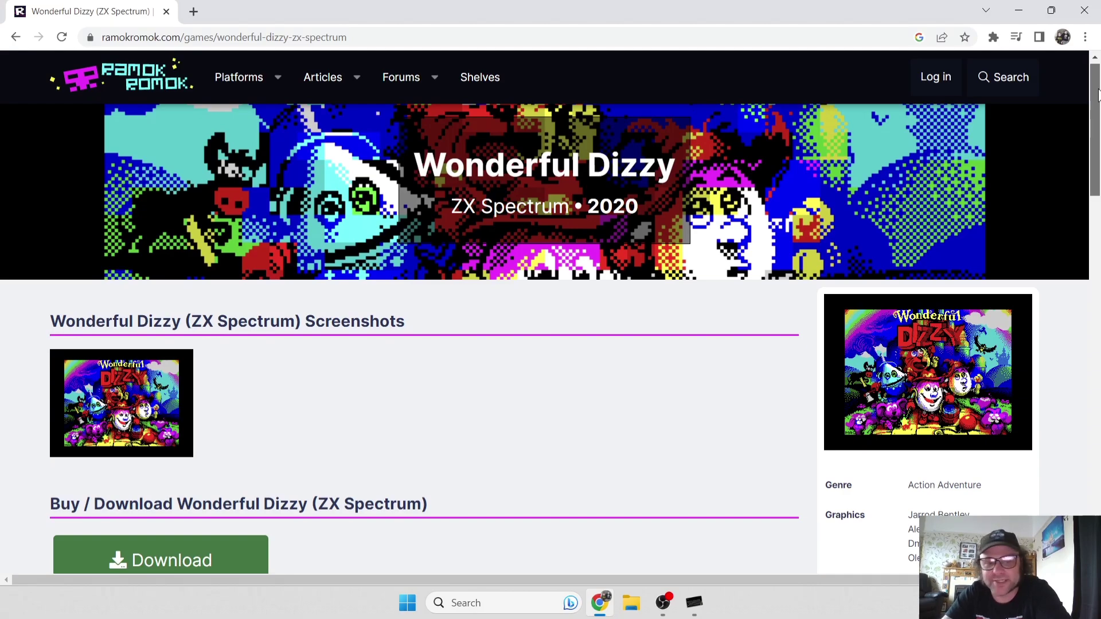
left_click_drag(1097, 94, 1095, 135)
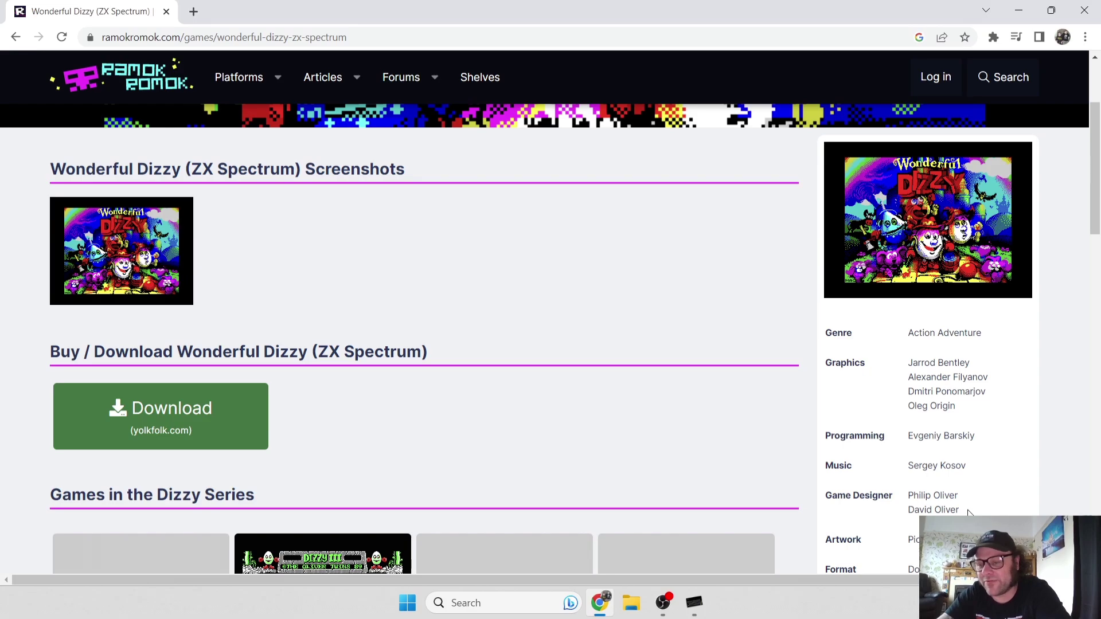
left_click(191, 411)
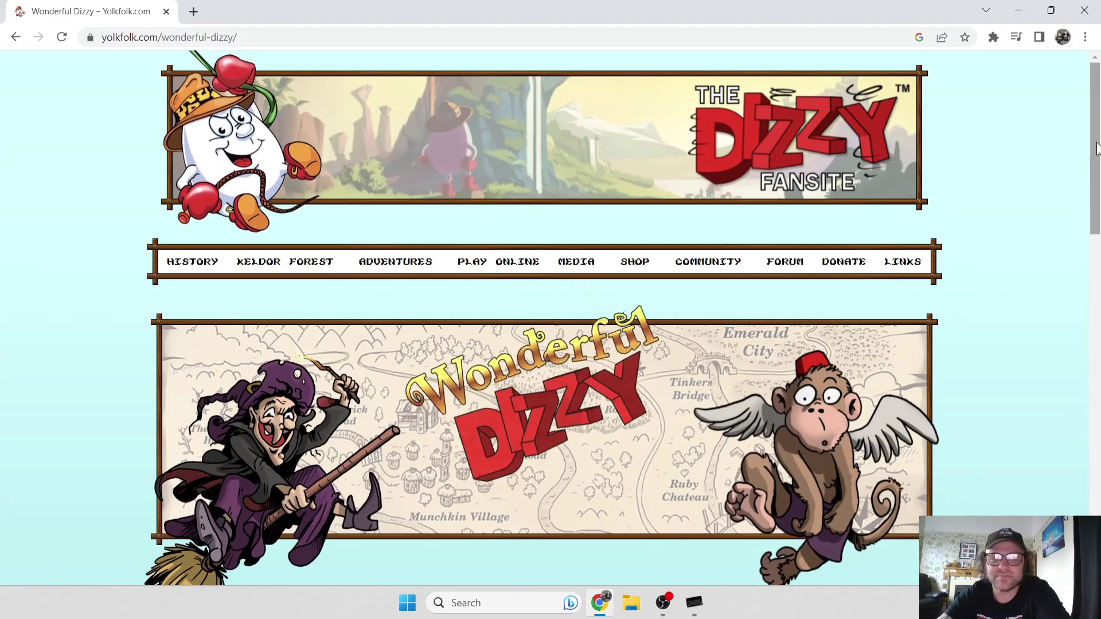
left_click_drag(1098, 150, 1098, 269)
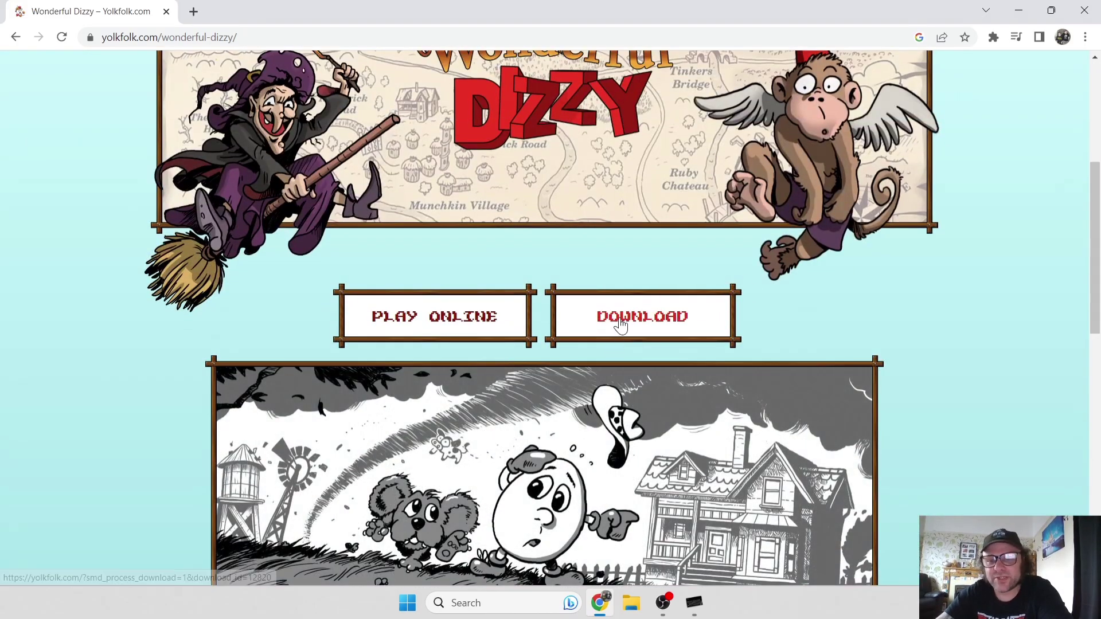
left_click(618, 325)
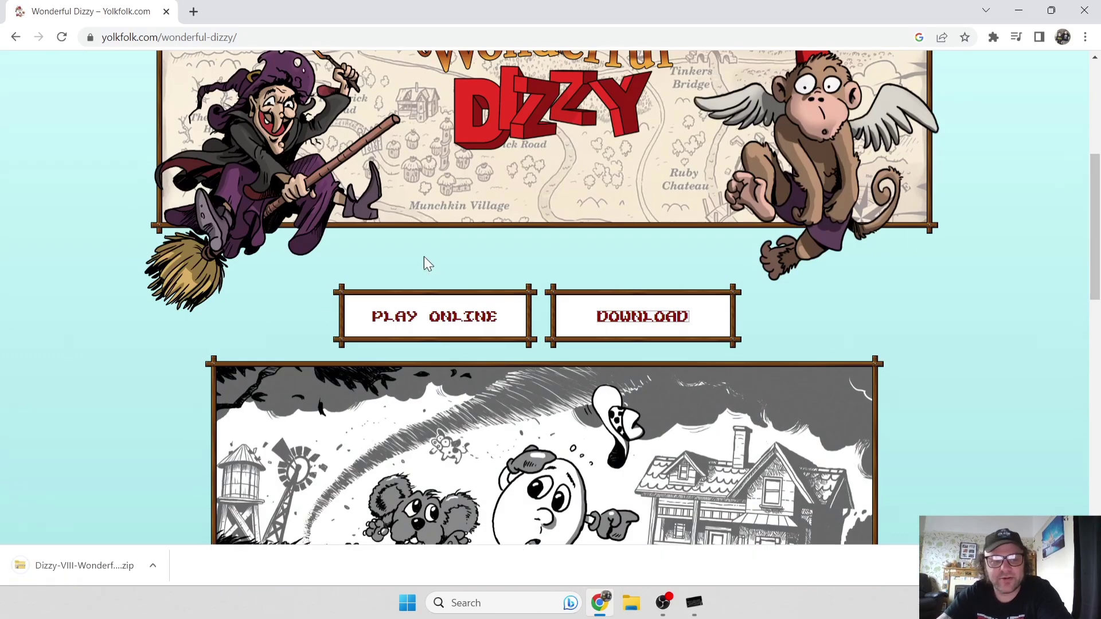
- Open the downloaded Wonderful Dizzy zip archive and copy its TAP file to the desktop
double_click(559, 7)
left_click(800, 456)
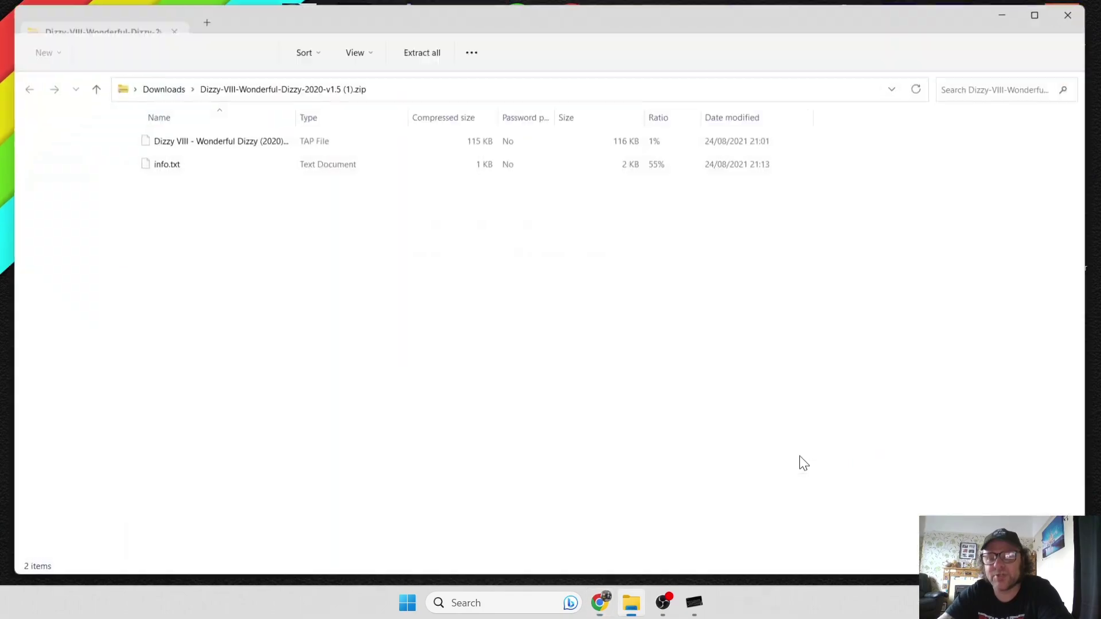
left_click_drag(290, 25, 733, 96)
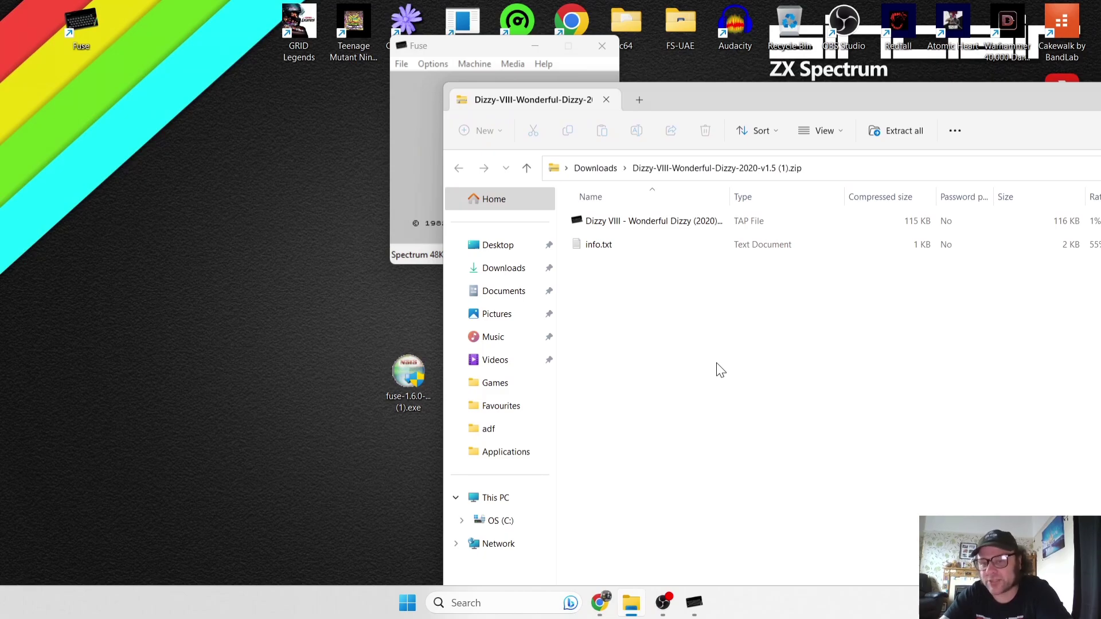
left_click(633, 222)
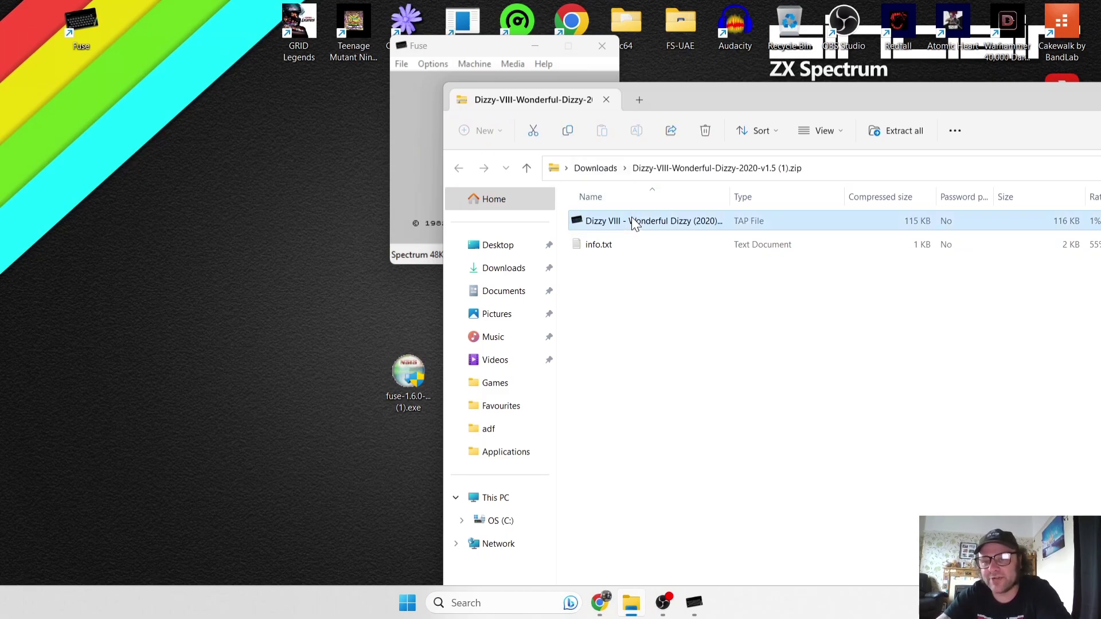
left_click_drag(631, 217, 143, 265)
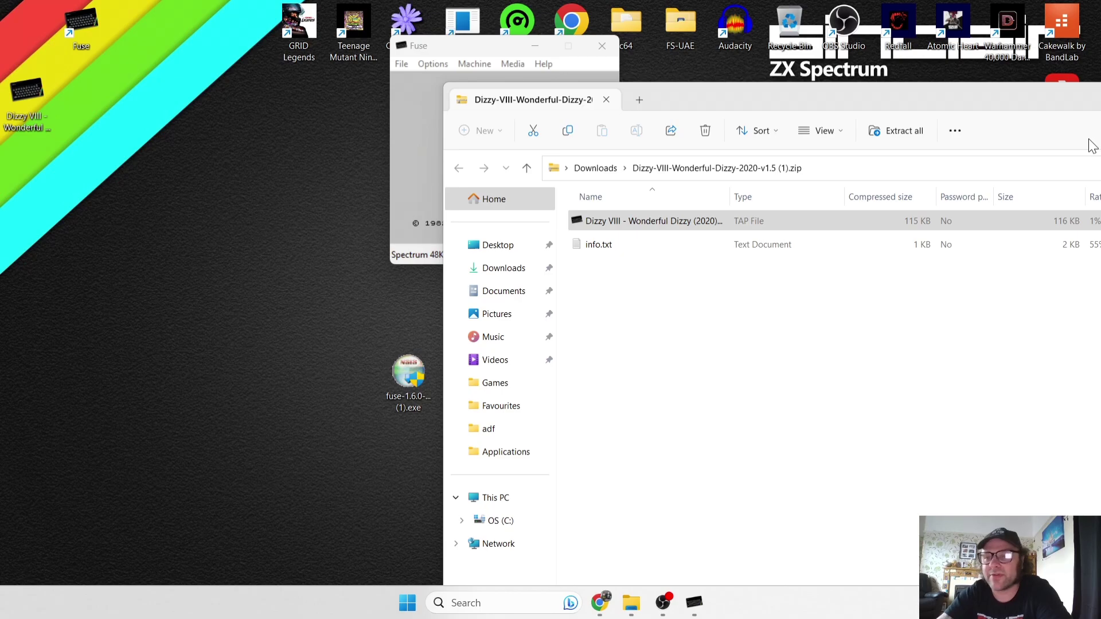
- Close the zip archive window, look further down the Wonderful Dizzy page and close the browser
left_click_drag(1058, 91, 638, 156)
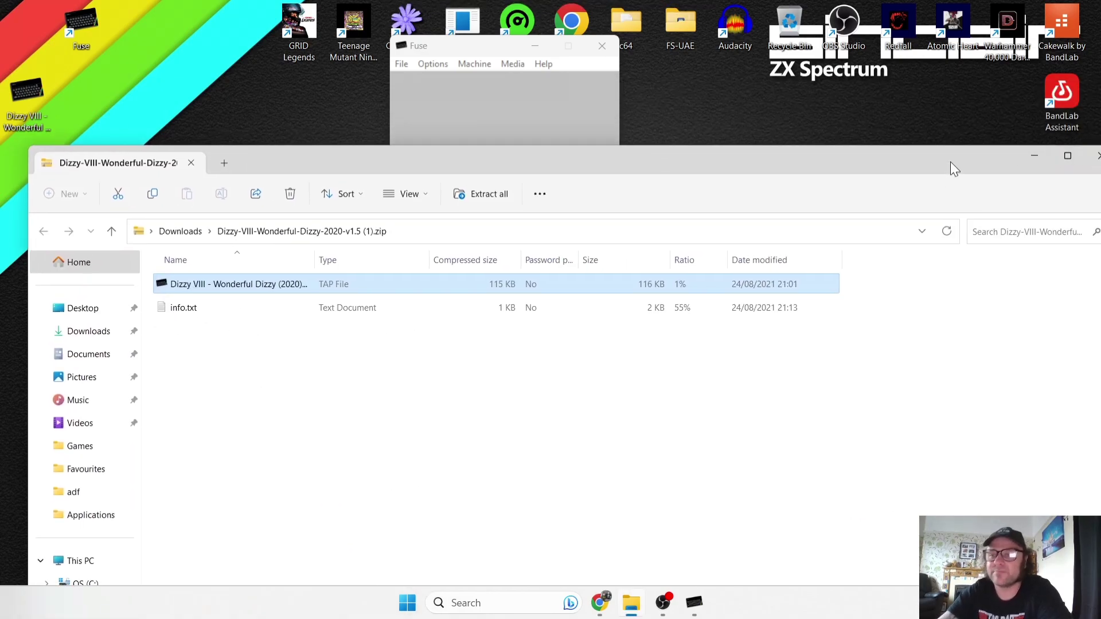
left_click_drag(944, 165, 888, 167)
left_click(913, 168)
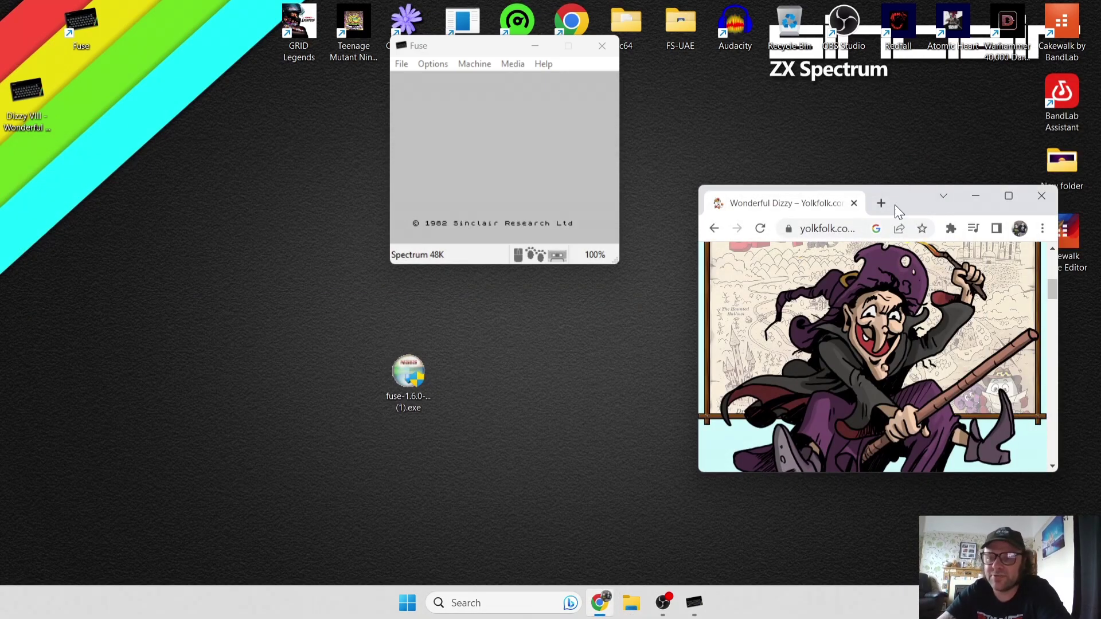
double_click(912, 193)
left_click_drag(1096, 199, 1078, 418)
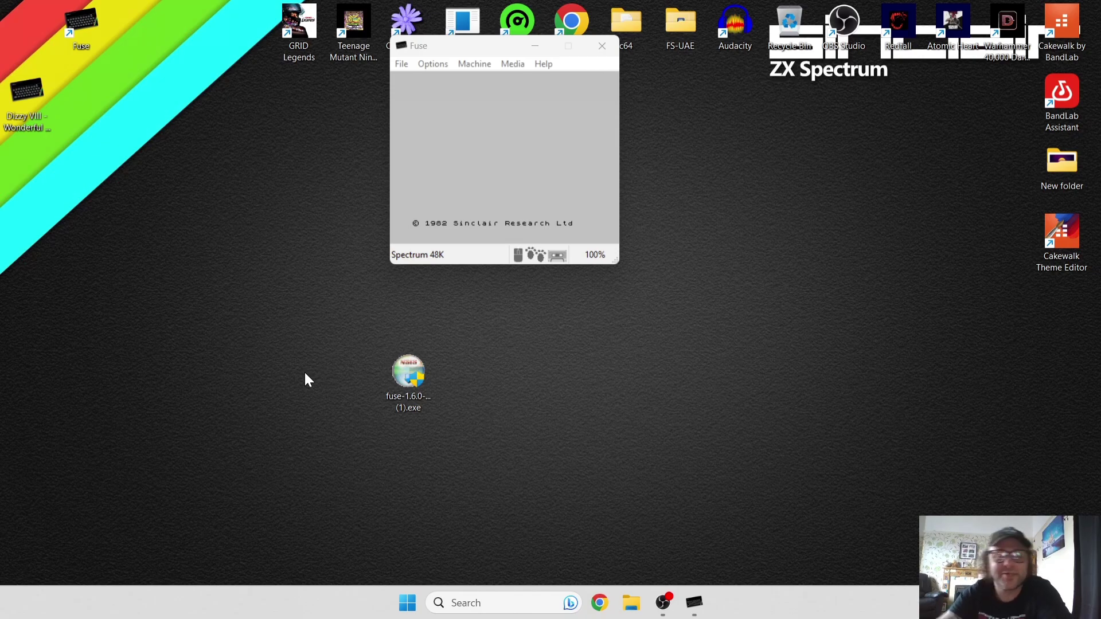
- Delete the Fuse installer from the desktop and move the Fuse window and the Wonderful Dizzy TAP file clear of the other icons
right_click(417, 367)
left_click(589, 385)
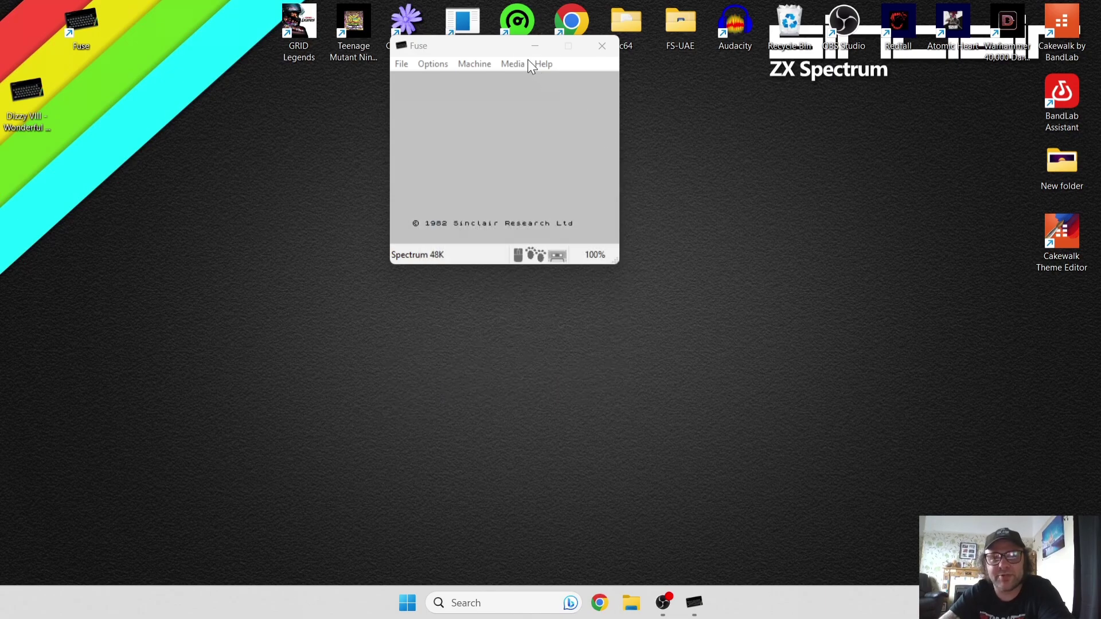
left_click_drag(515, 53, 612, 160)
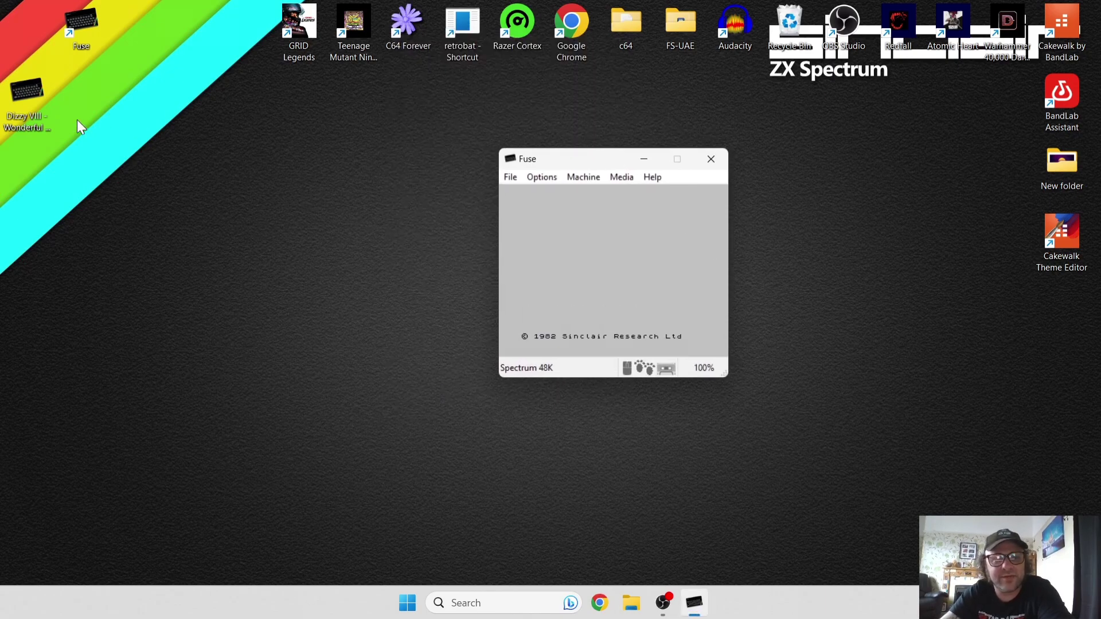
left_click_drag(32, 95, 394, 239)
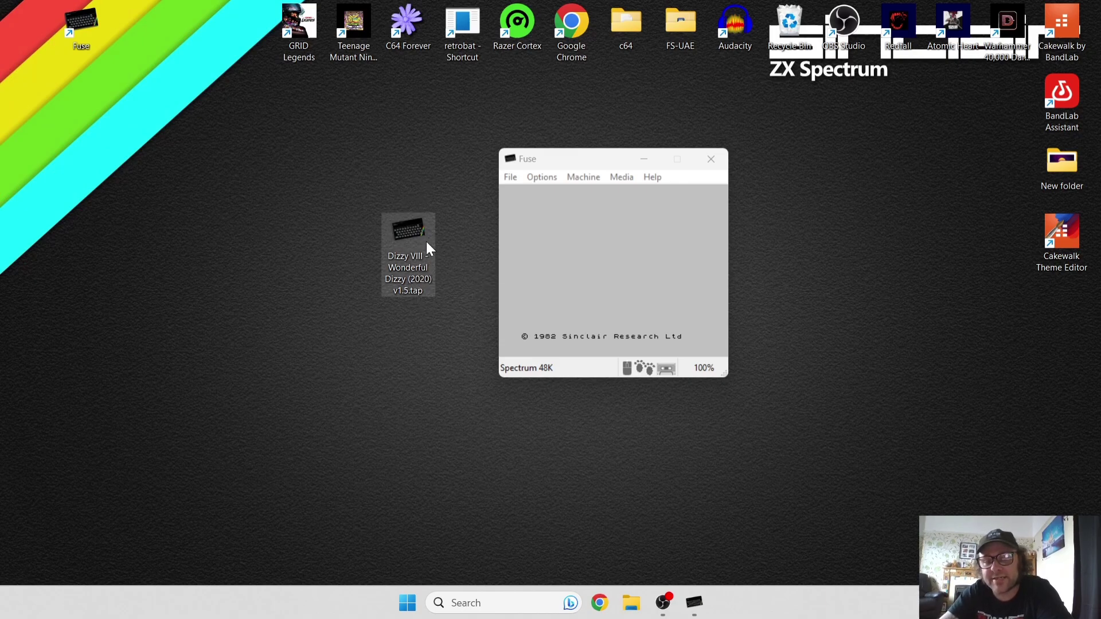
left_click(871, 425)
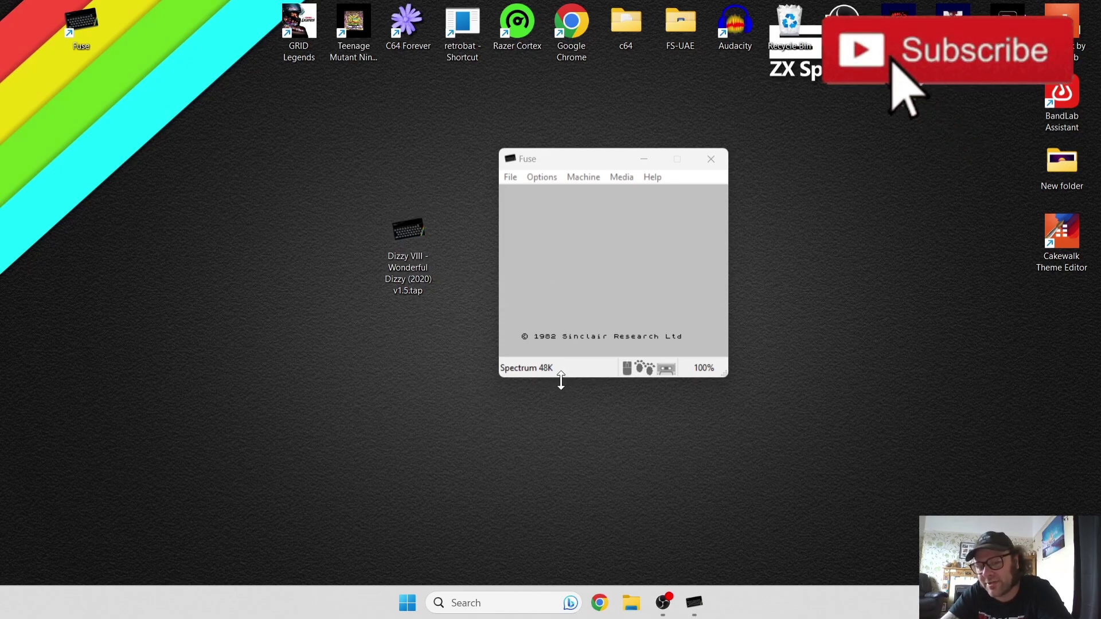
- Try to load the Wonderful Dizzy TAP file from the desktop on the Spectrum 48K machine and exit Fuse
left_click(509, 177)
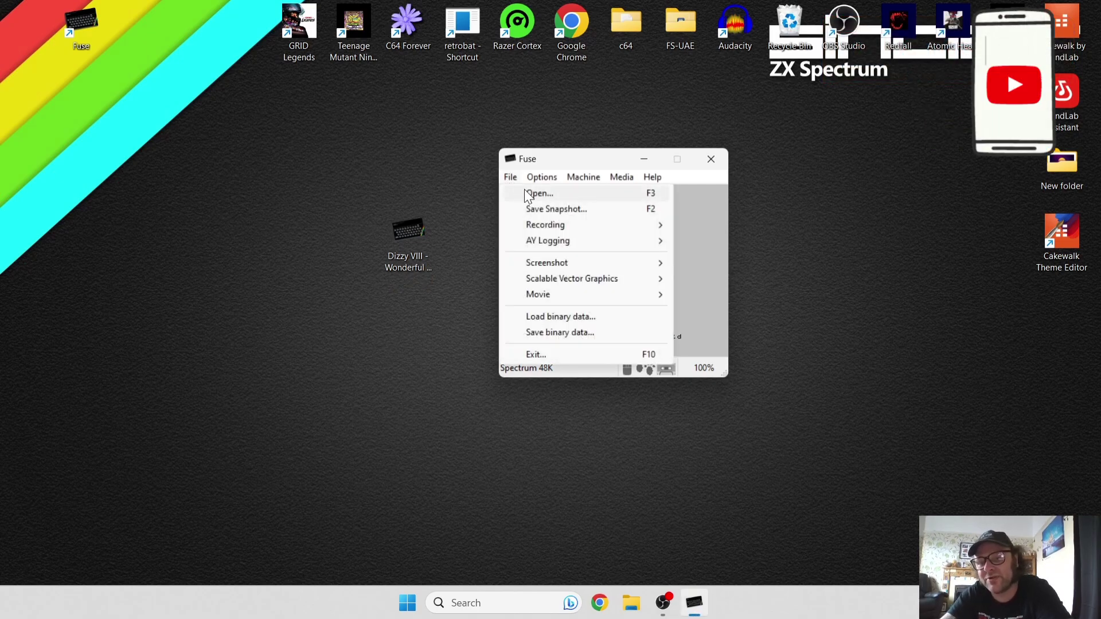
left_click(525, 193)
left_click(559, 326)
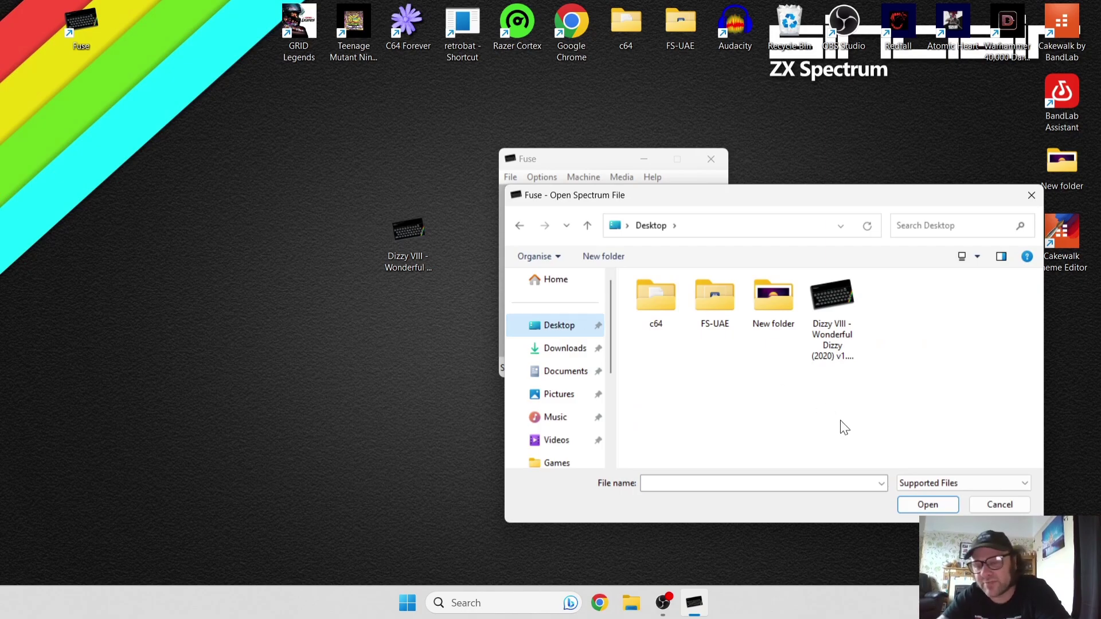
double_click(822, 281)
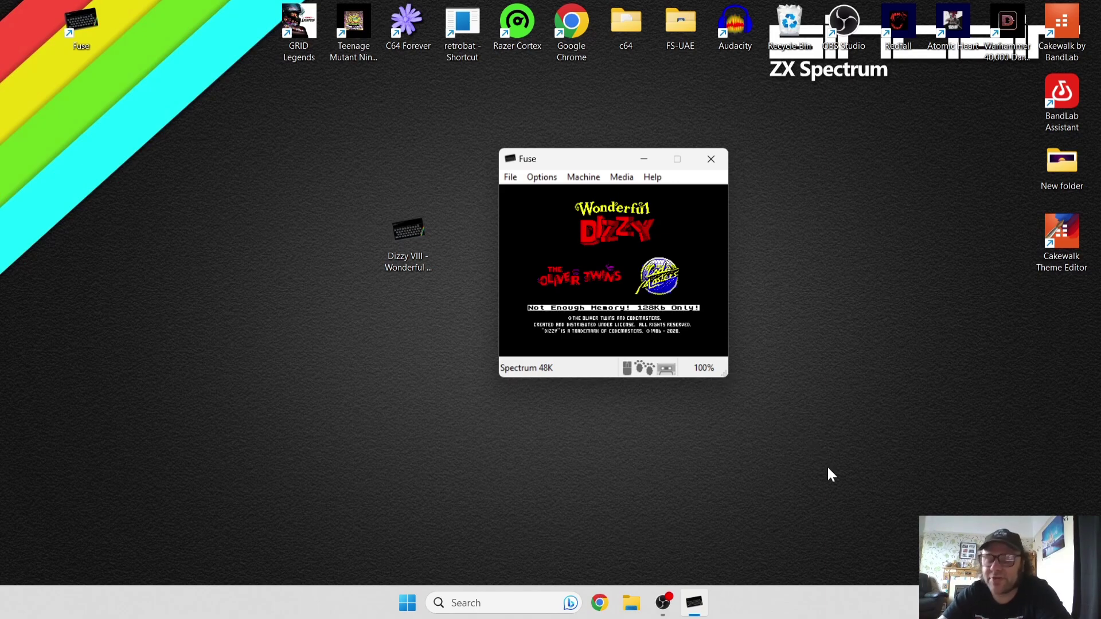
left_click(712, 157)
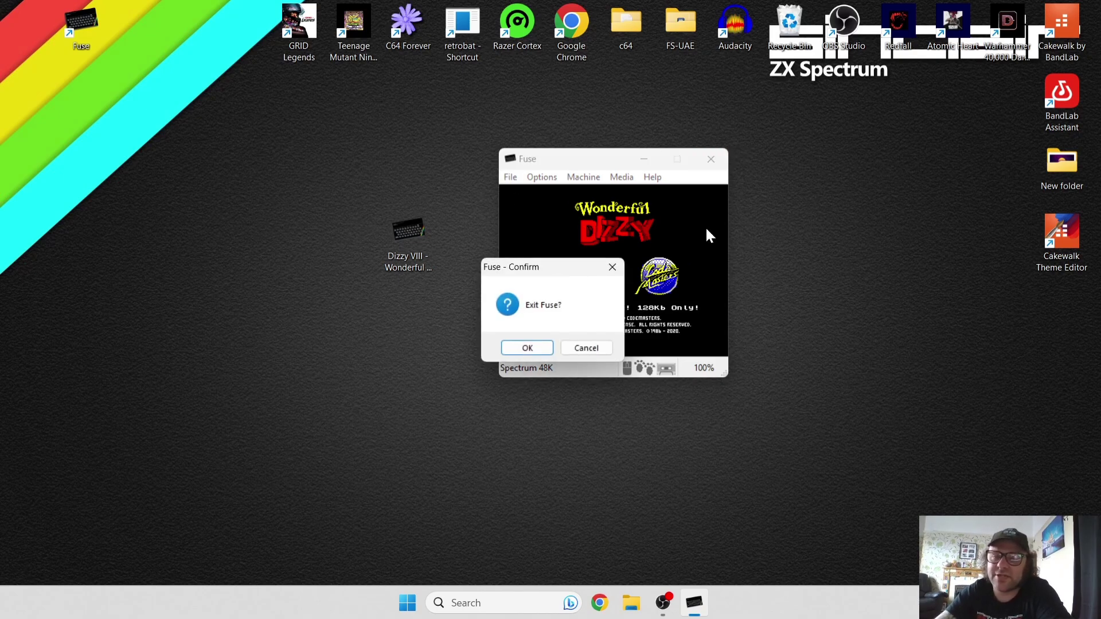
left_click(526, 348)
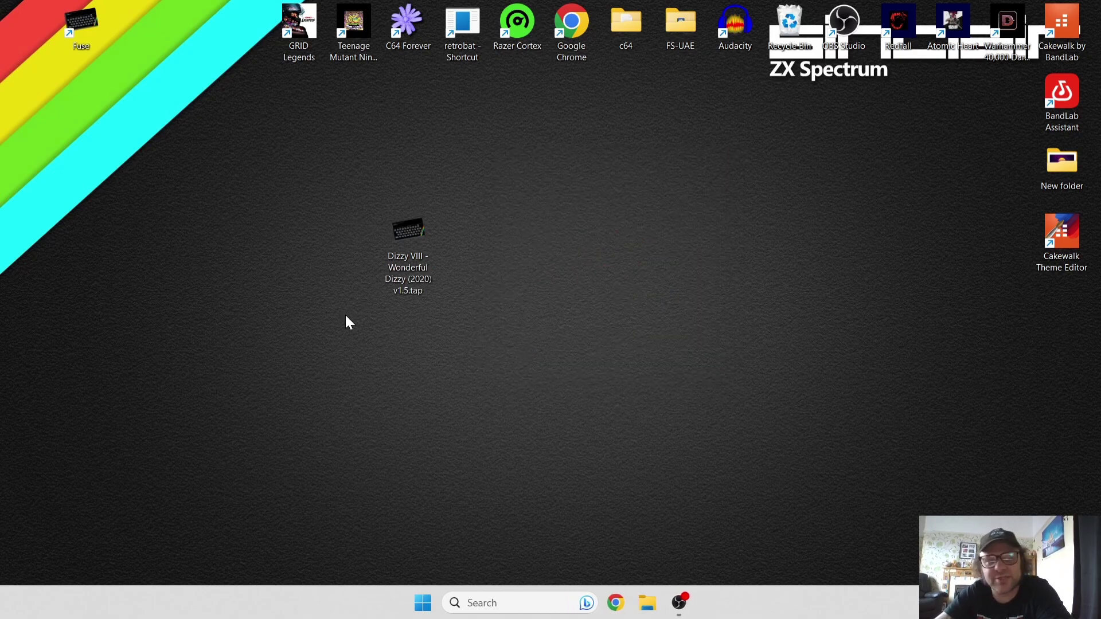
- Restart Fuse from the desktop and select Spectrum 128K as the emulated machine
double_click(68, 33)
left_click_drag(83, 28, 613, 185)
left_click(632, 205)
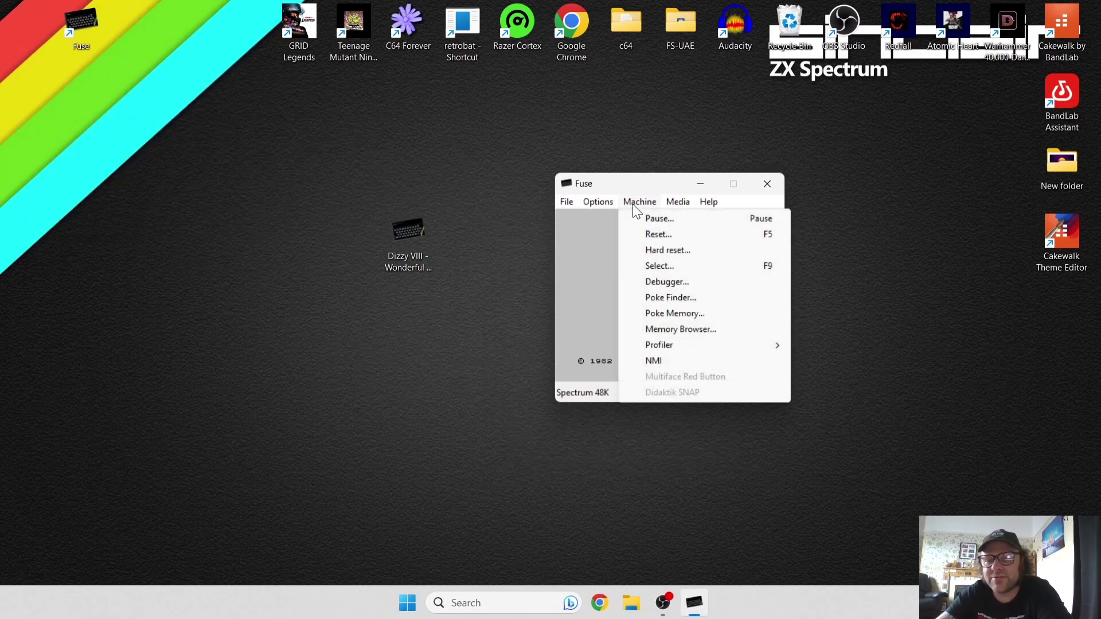
left_click(658, 268)
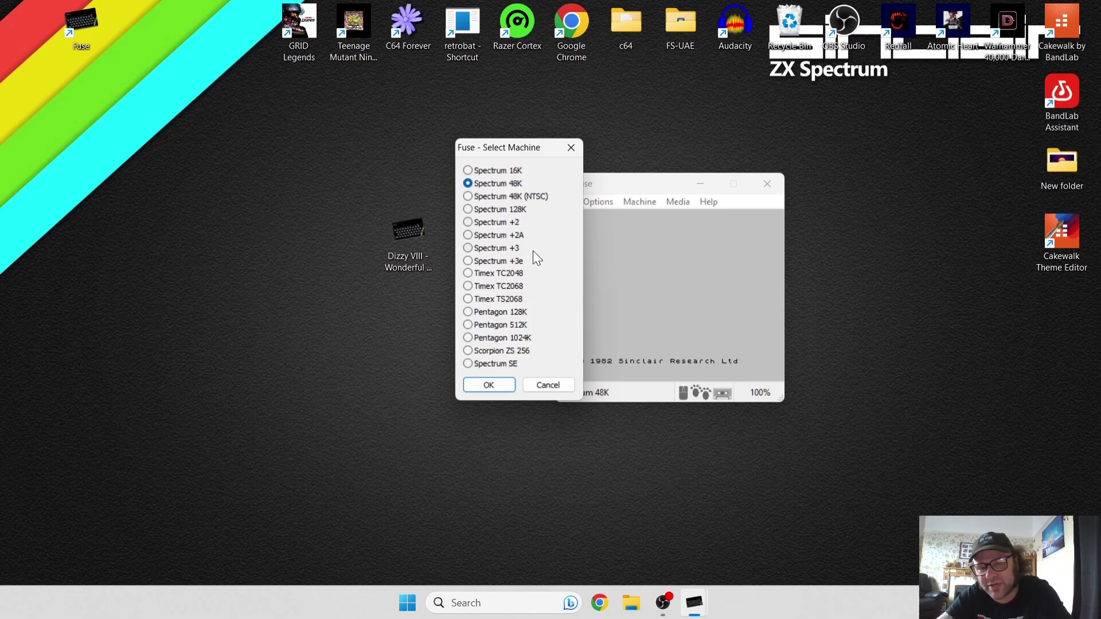
left_click(498, 210)
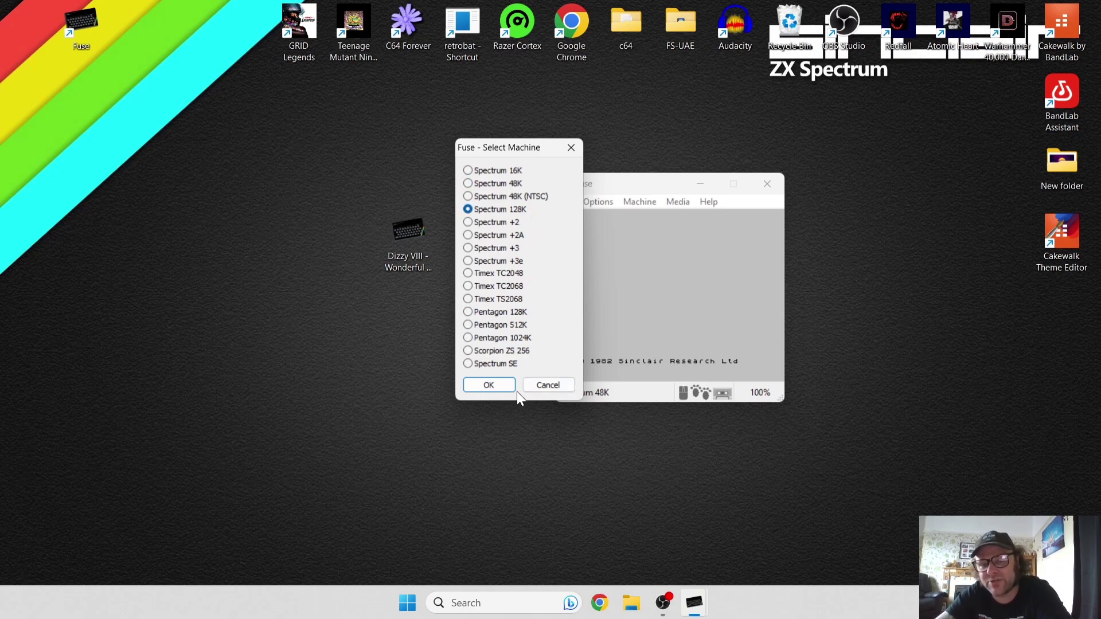
left_click(499, 385)
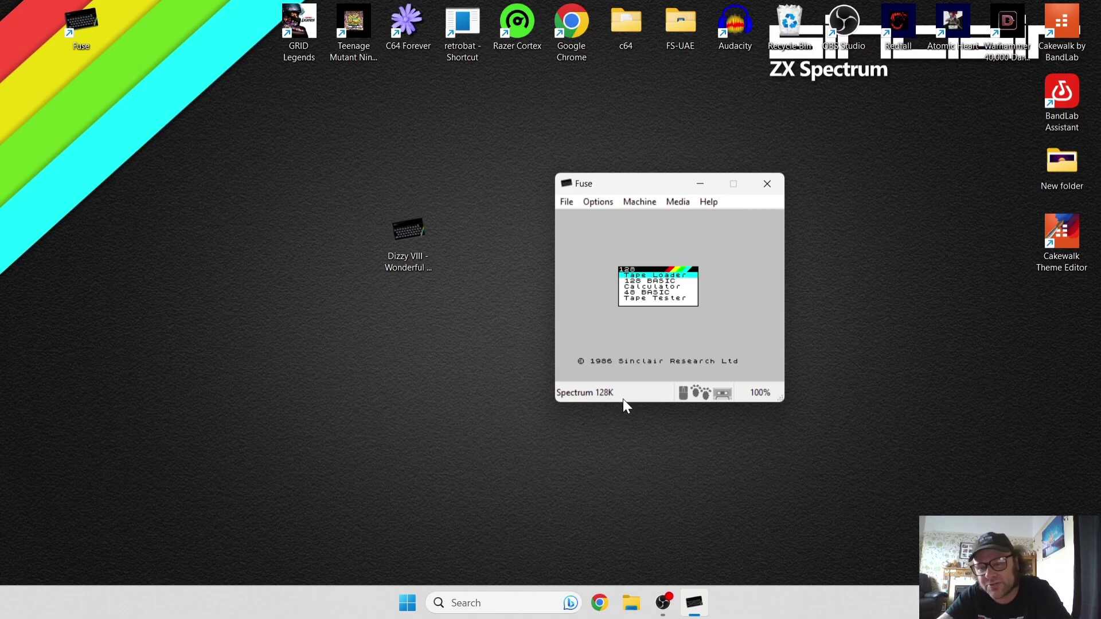
- Open the Wonderful Dizzy TAP file from the desktop and enlarge the Fuse window to about twice its size
left_click(567, 205)
left_click(583, 218)
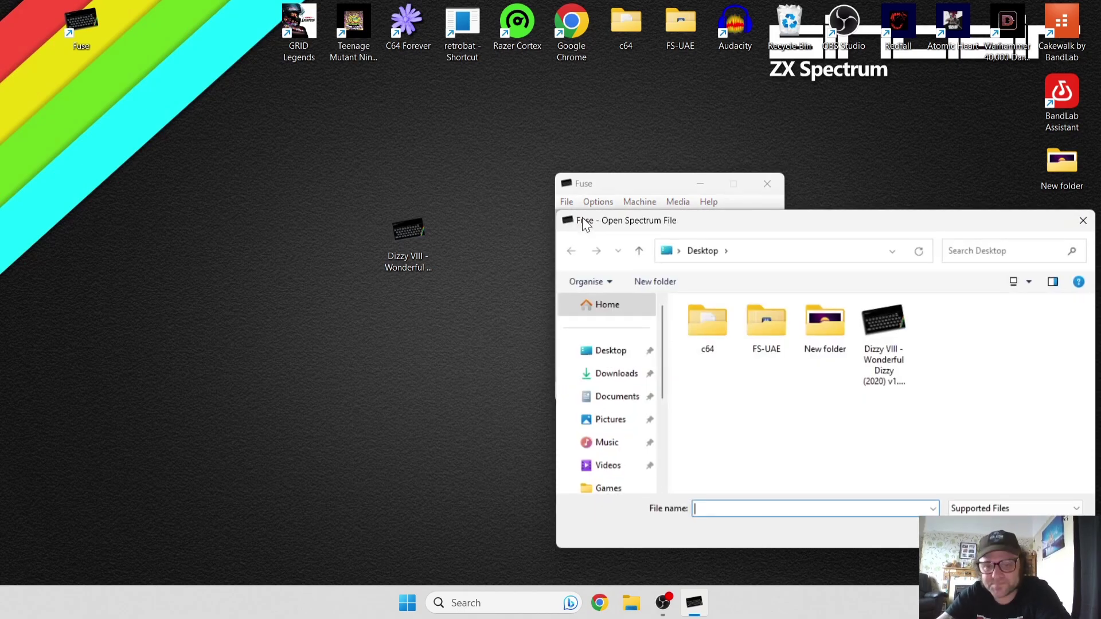
double_click(894, 337)
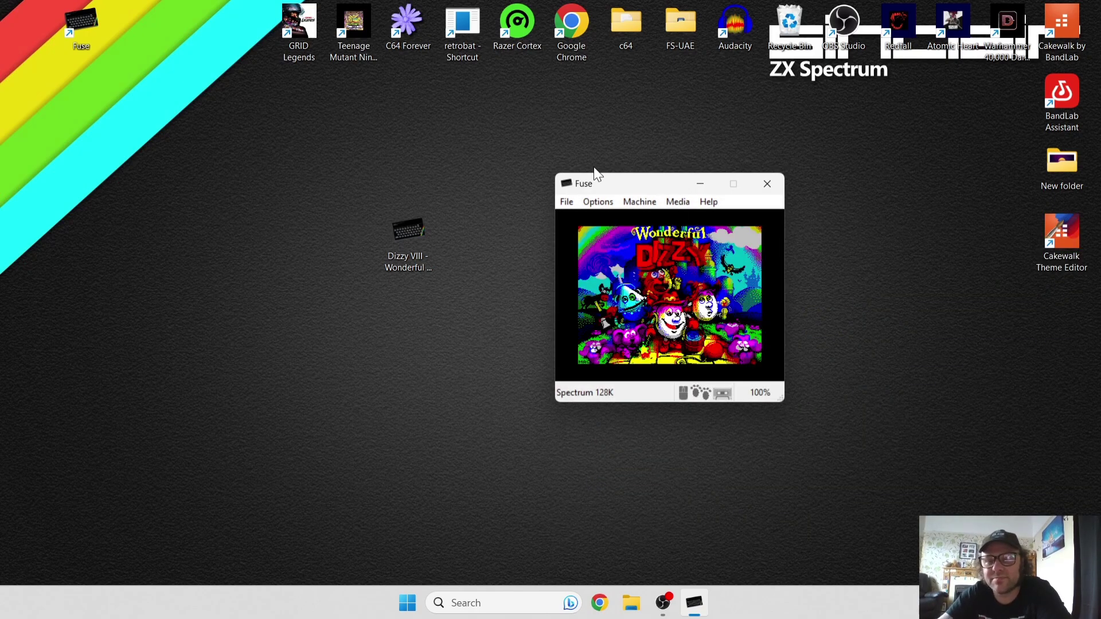
left_click_drag(669, 184, 533, 109)
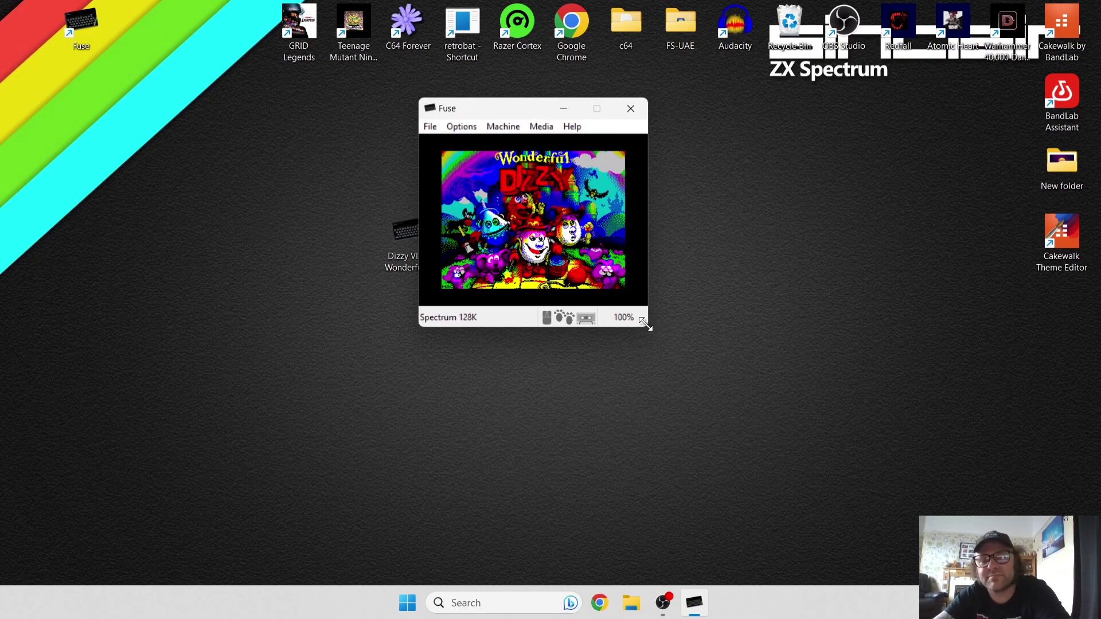
left_click_drag(647, 325, 773, 412)
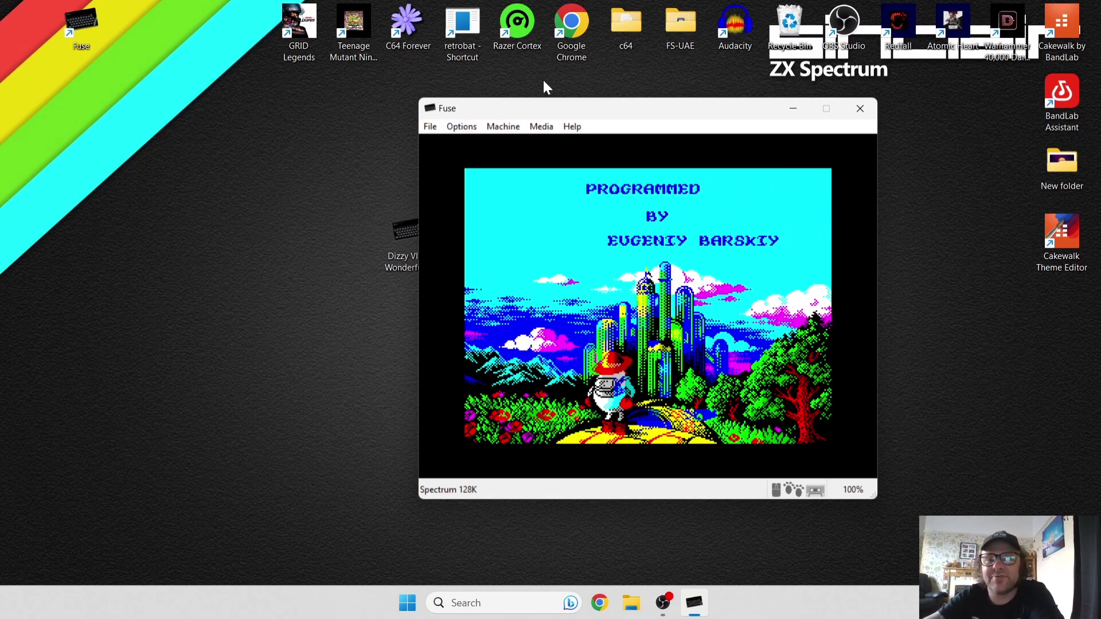
- Enable the Kempston joystick in Fuse's general peripheral options
left_click(462, 128)
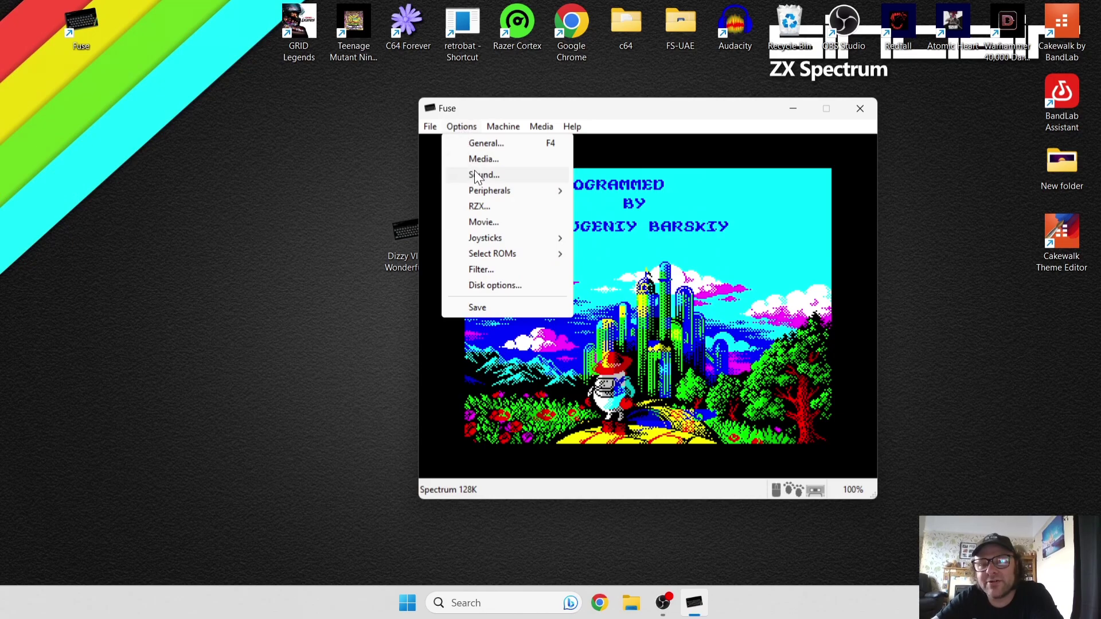
mouse_move(486, 194)
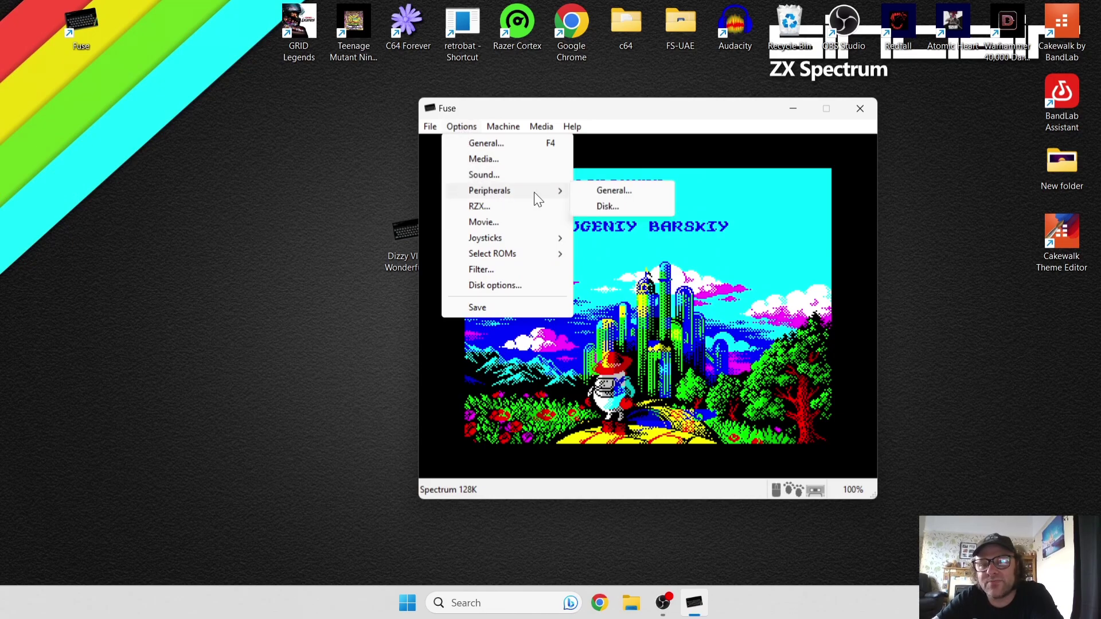
left_click(608, 191)
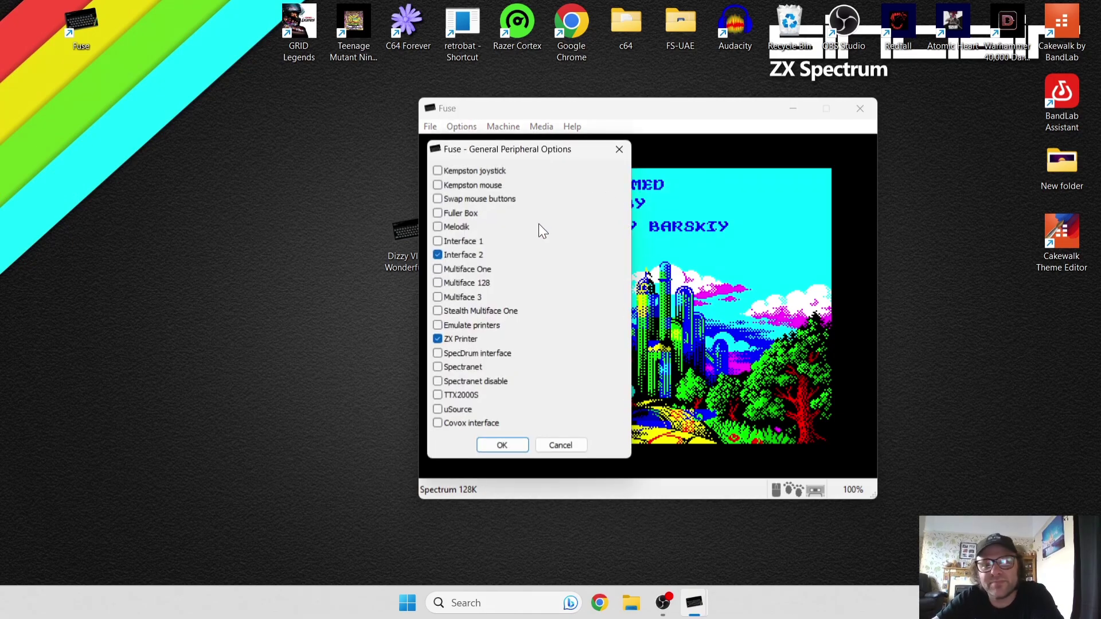
left_click(438, 171)
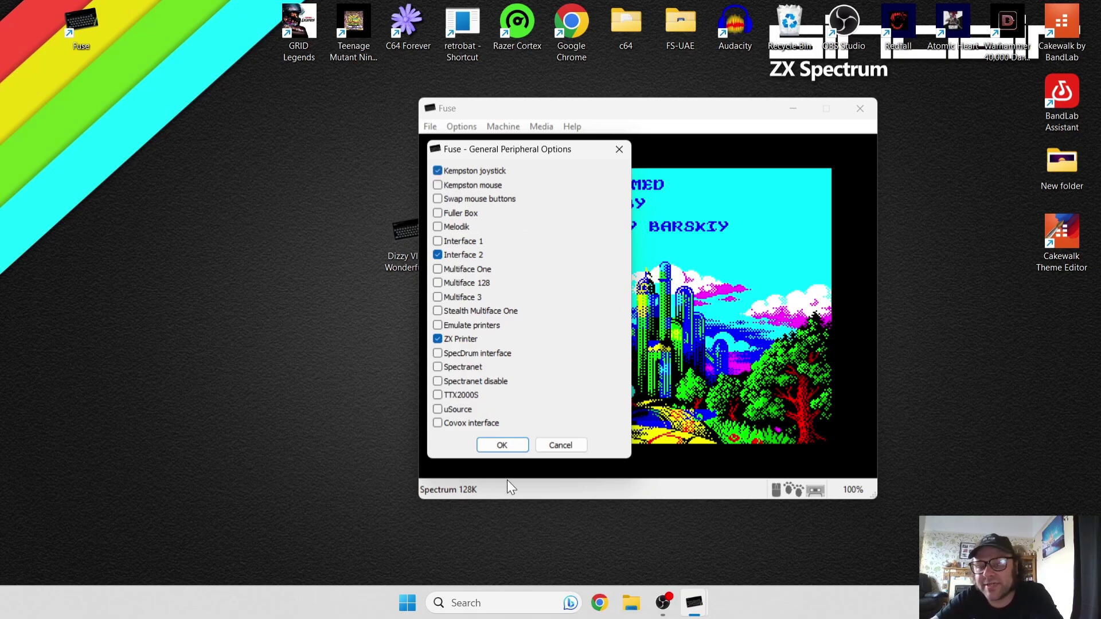
left_click(510, 450)
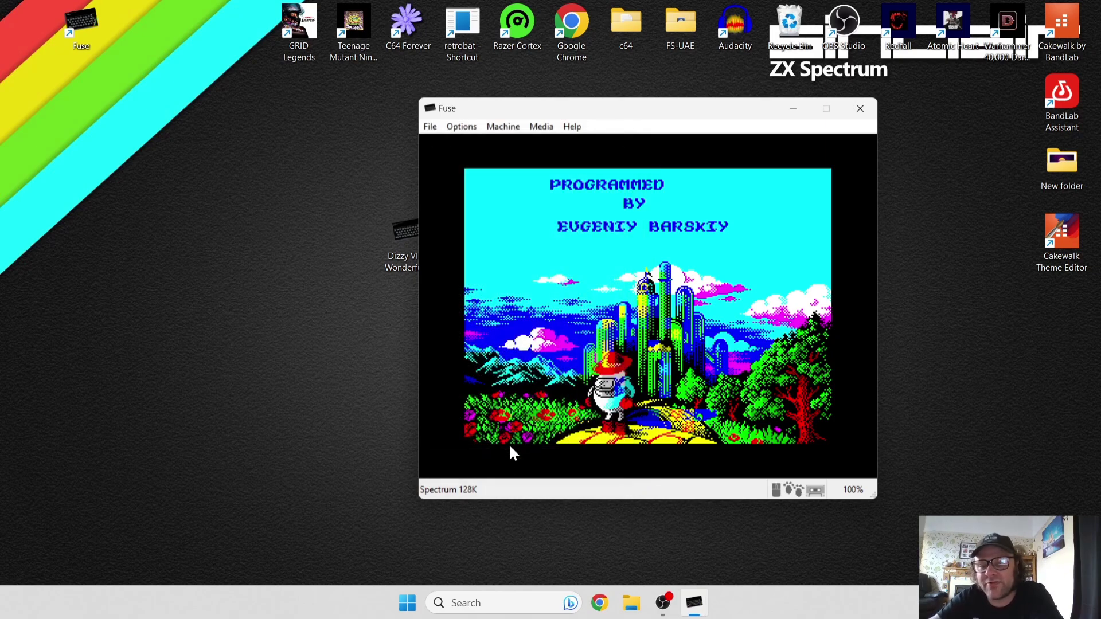
- Configure Joystick 1 with the Kempston joystick type
left_click(460, 126)
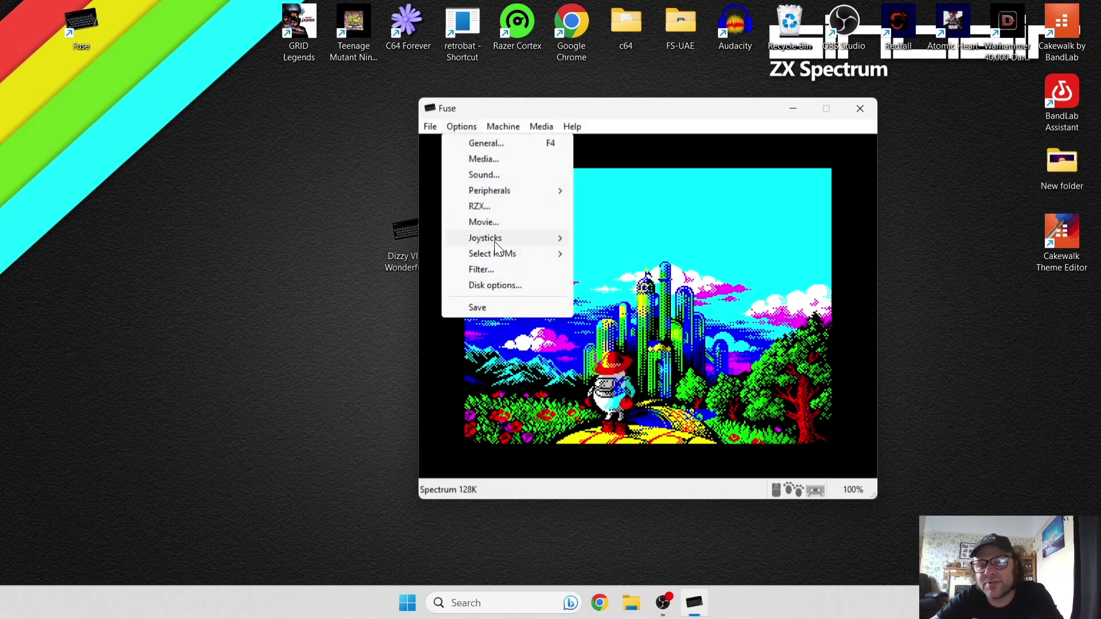
mouse_move(494, 242)
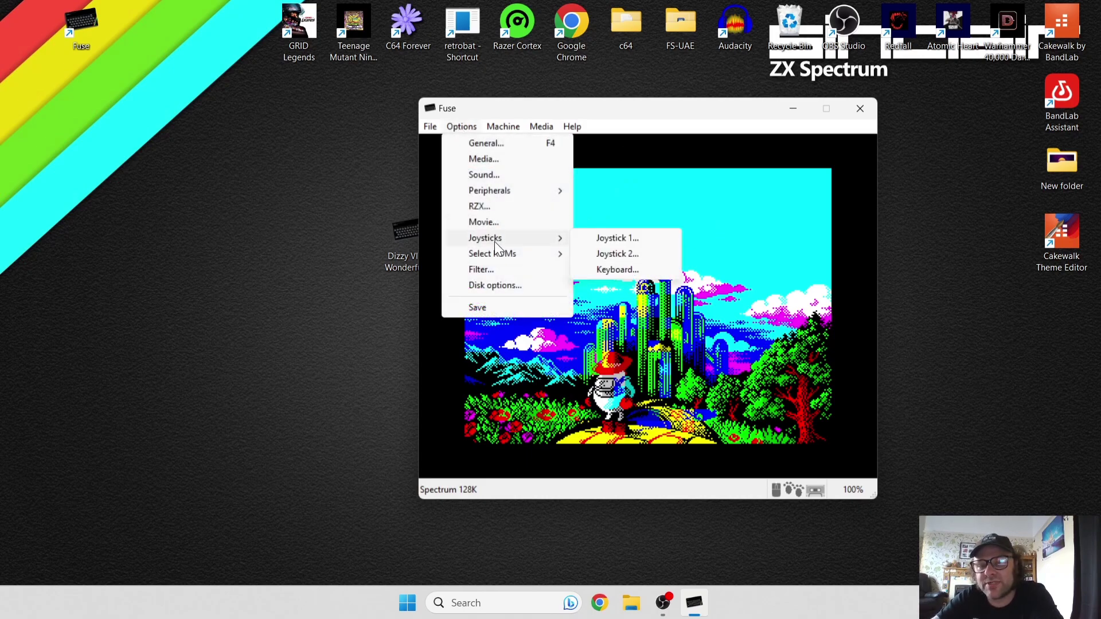
left_click(624, 243)
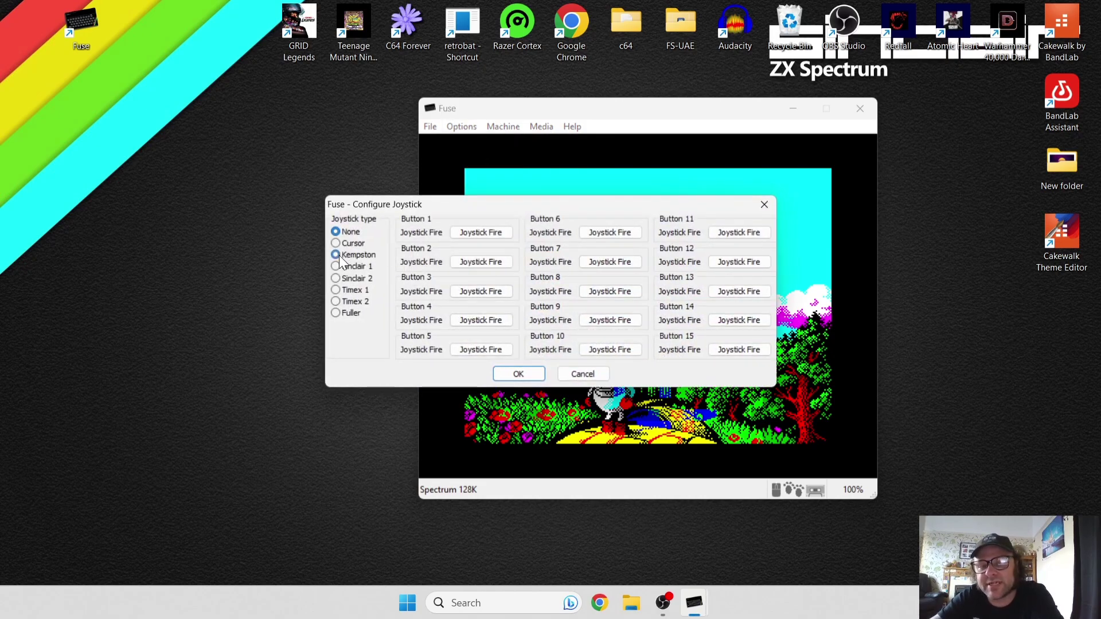
left_click(336, 256)
left_click(520, 374)
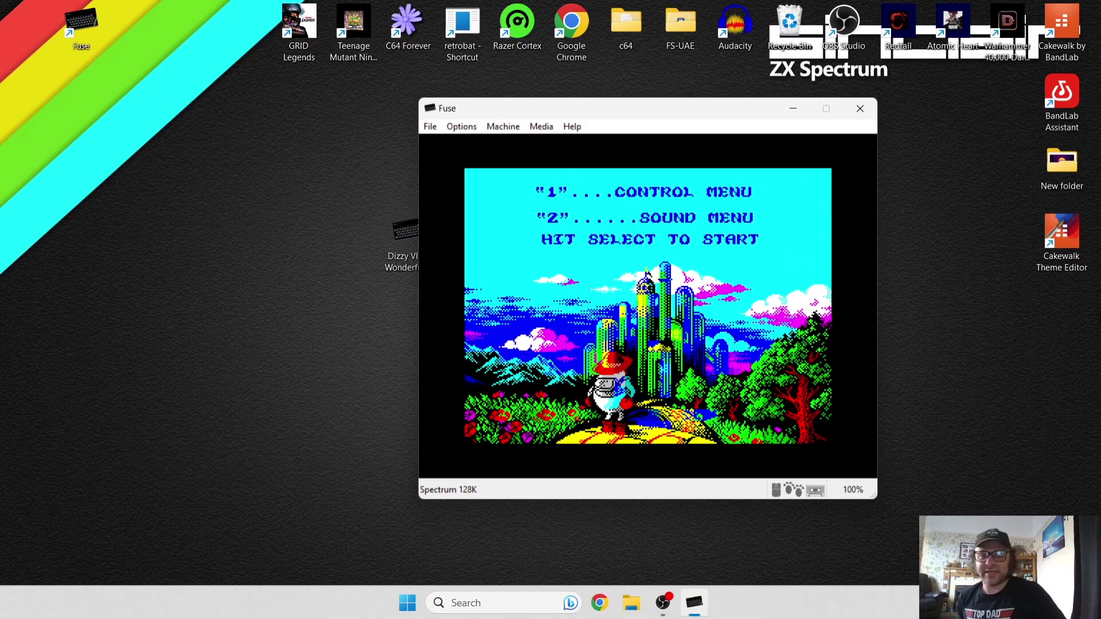
- Start the game past its intro story and take Dizzy across the hut to talk with Pogie
key("space")
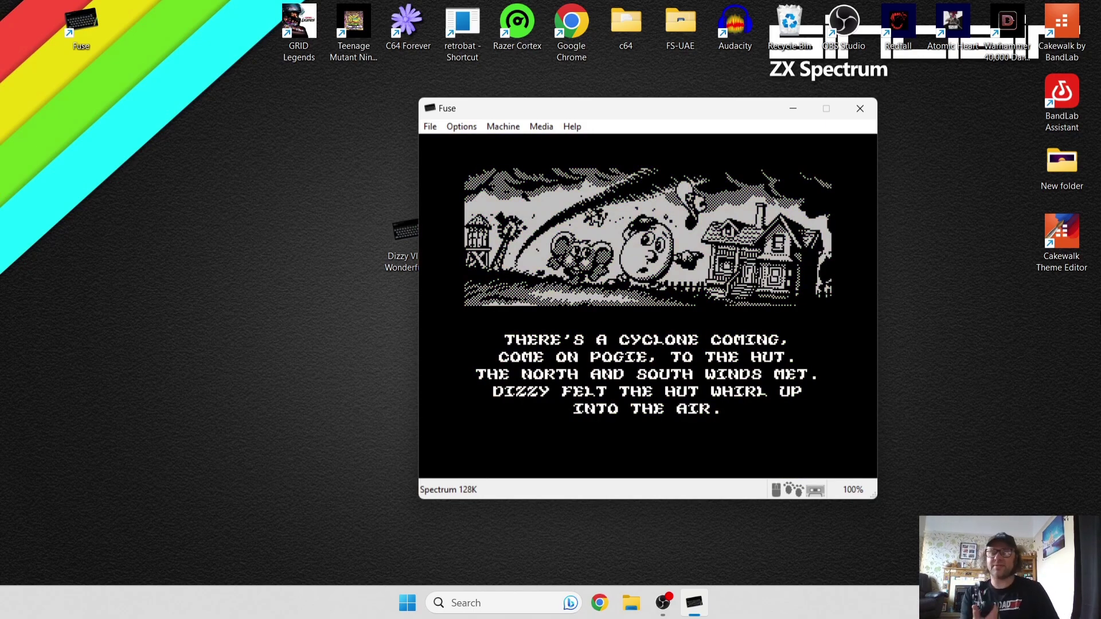
key("space")
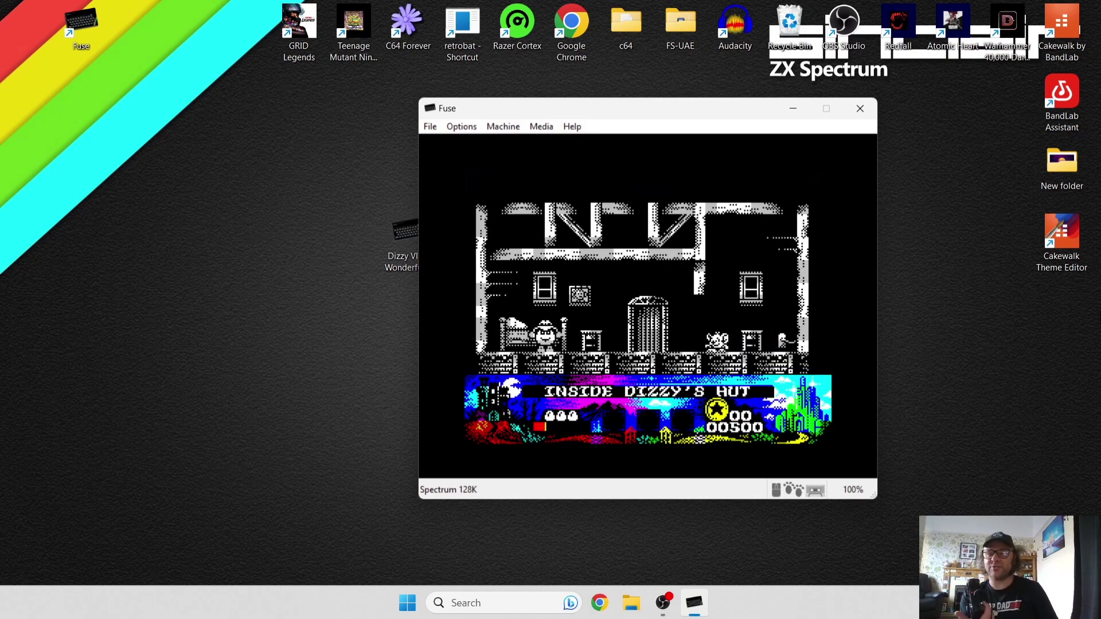
key("Right+space")
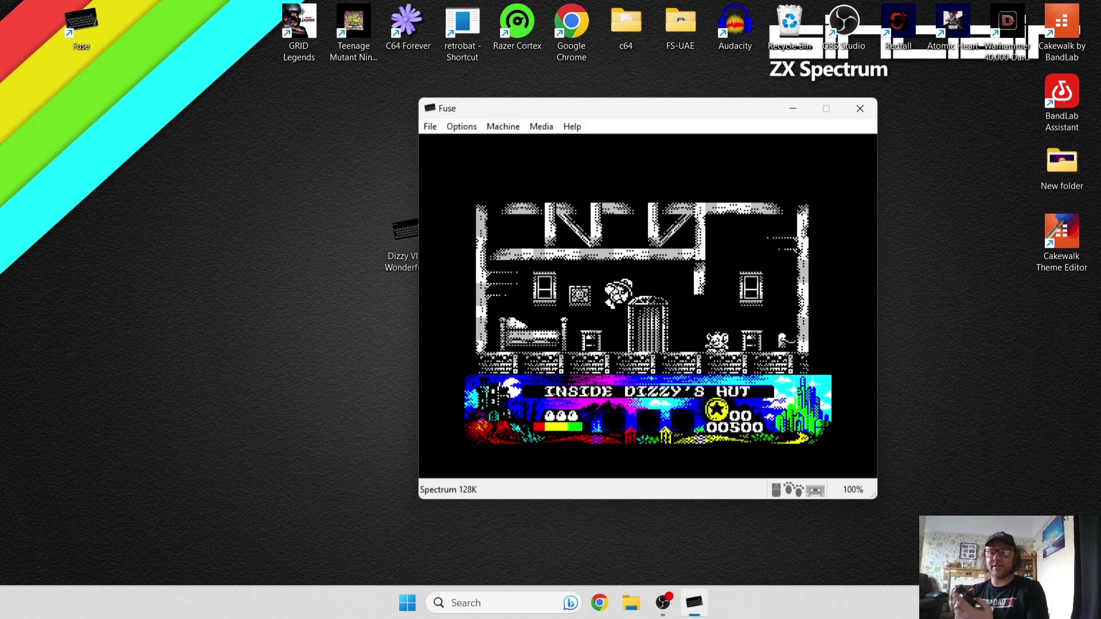
key("Right")
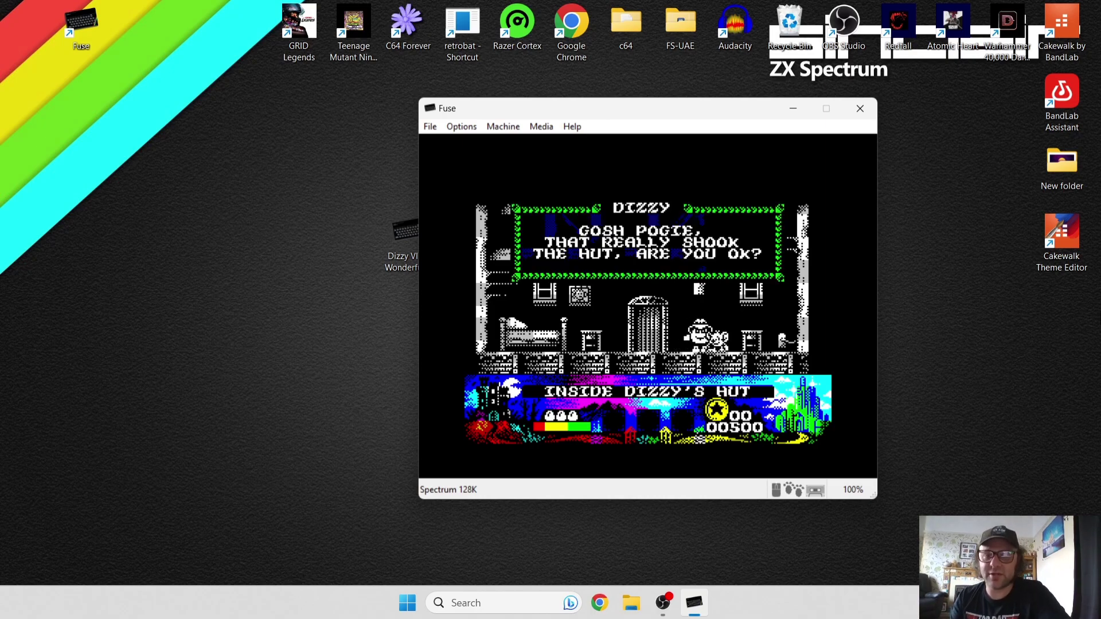
key("space")
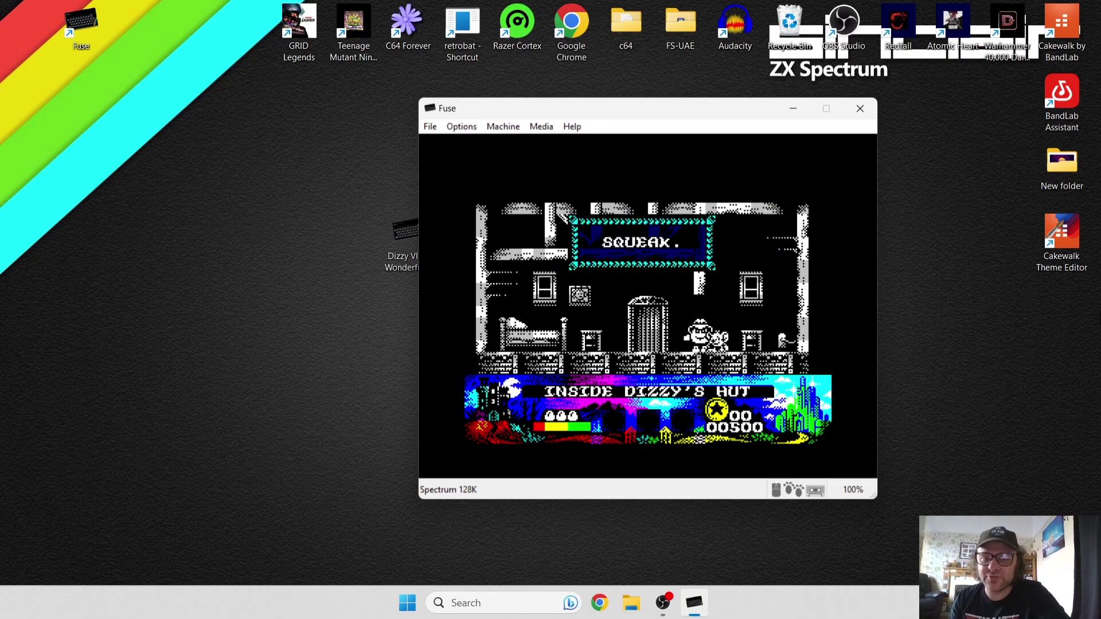
key("space")
- Walk and jump Dizzy back and forth inside the hut to try out the game controls
key("Left")
key("space")
key("Right")
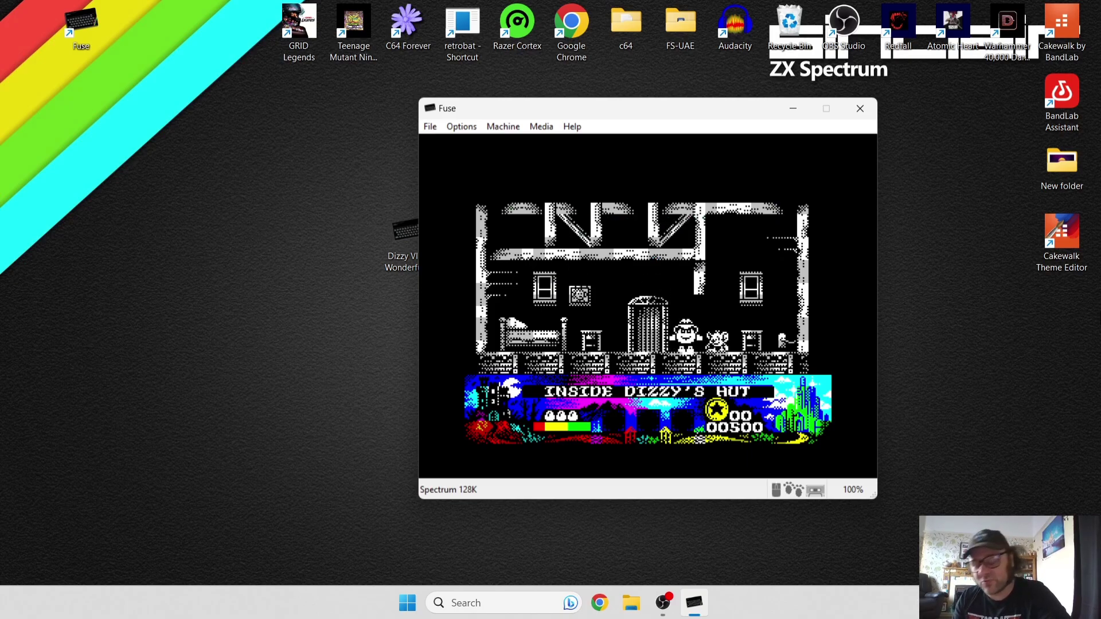
key("Left")
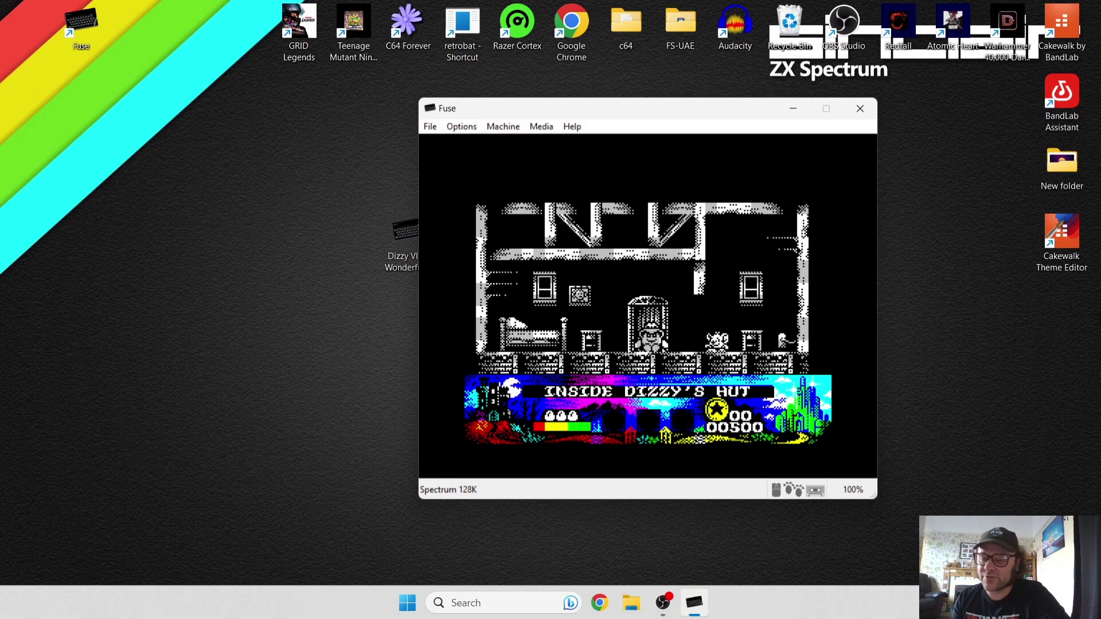
key("Right")
key("space")
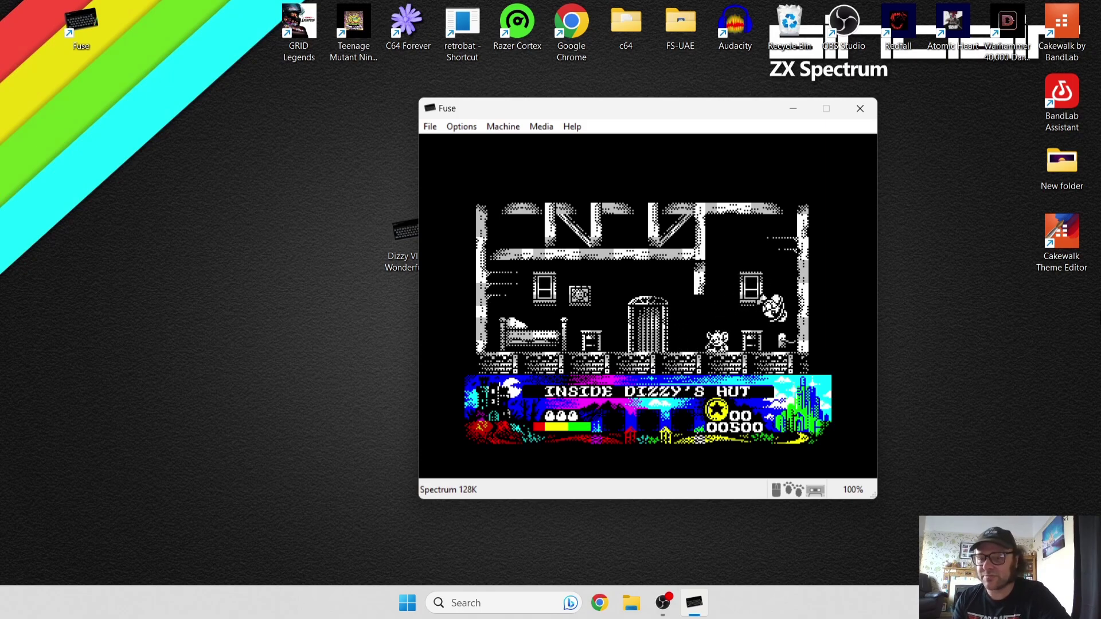
key("Left")
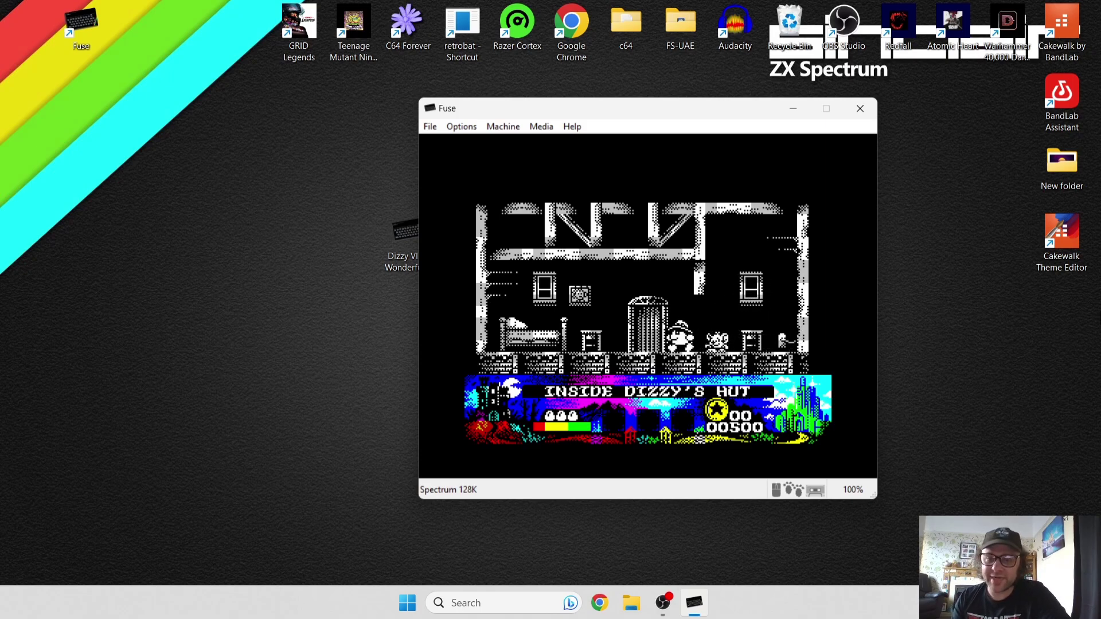
- Jump Dizzy across the hut towards the bed and back to the door
key("Left")
key("space")
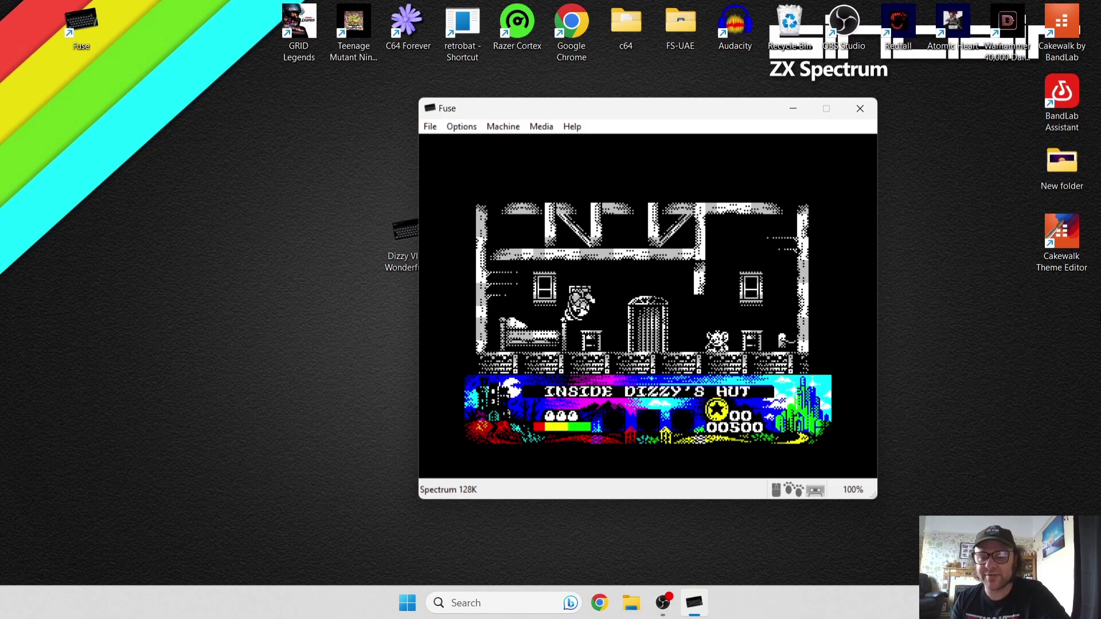
key("Right")
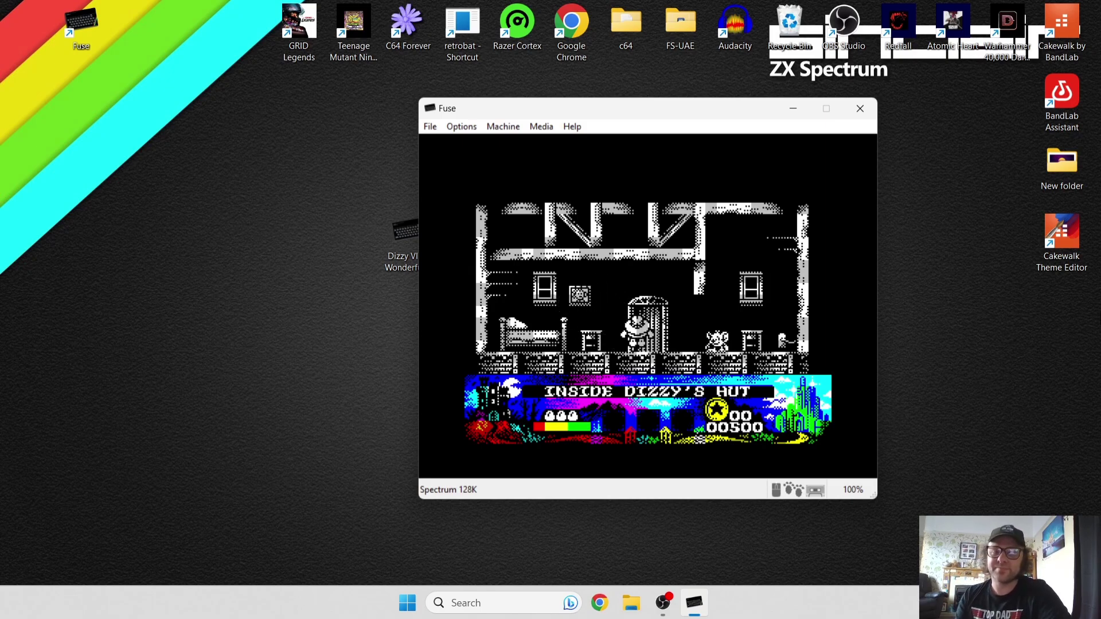
key("space")
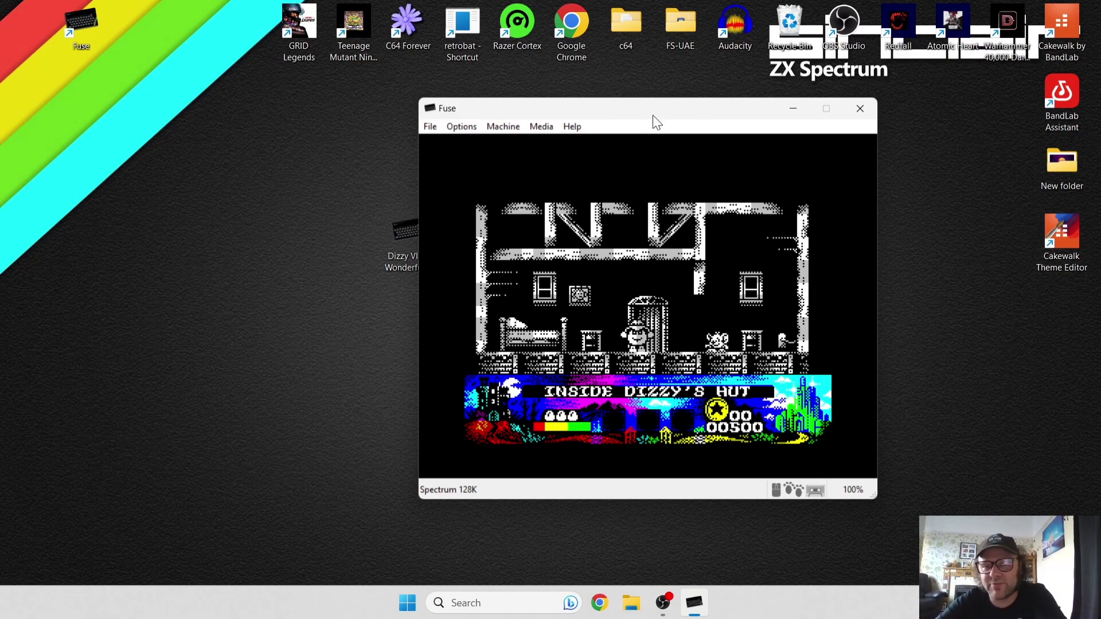
- Move the Fuse window away from the centre to the upper edge of the desktop
left_click_drag(654, 117, 728, 119)
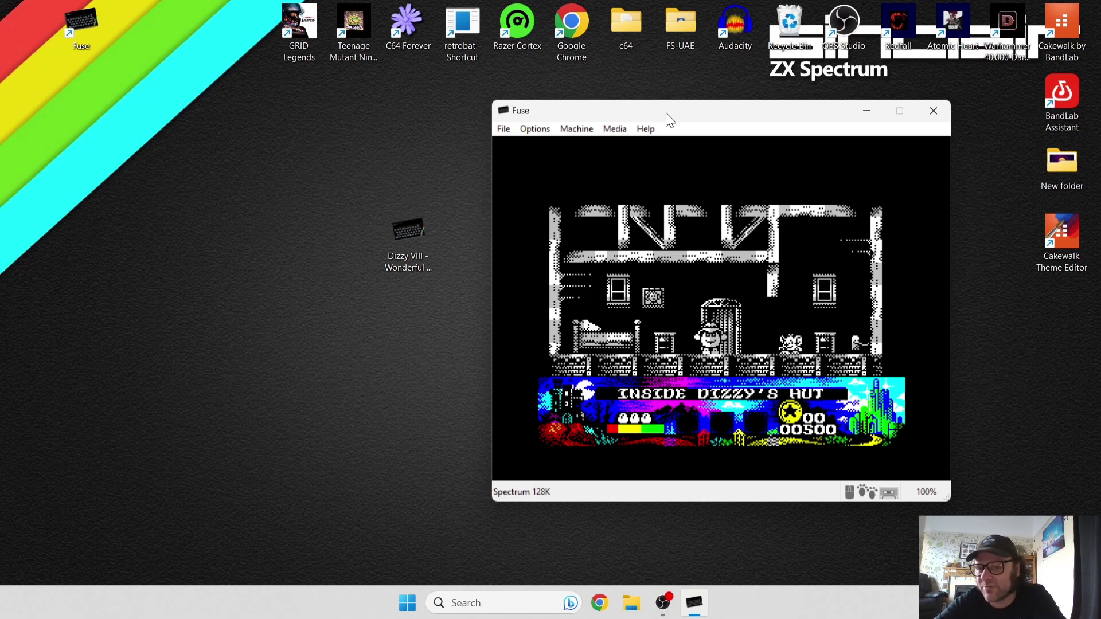
left_click_drag(667, 114, 666, 114)
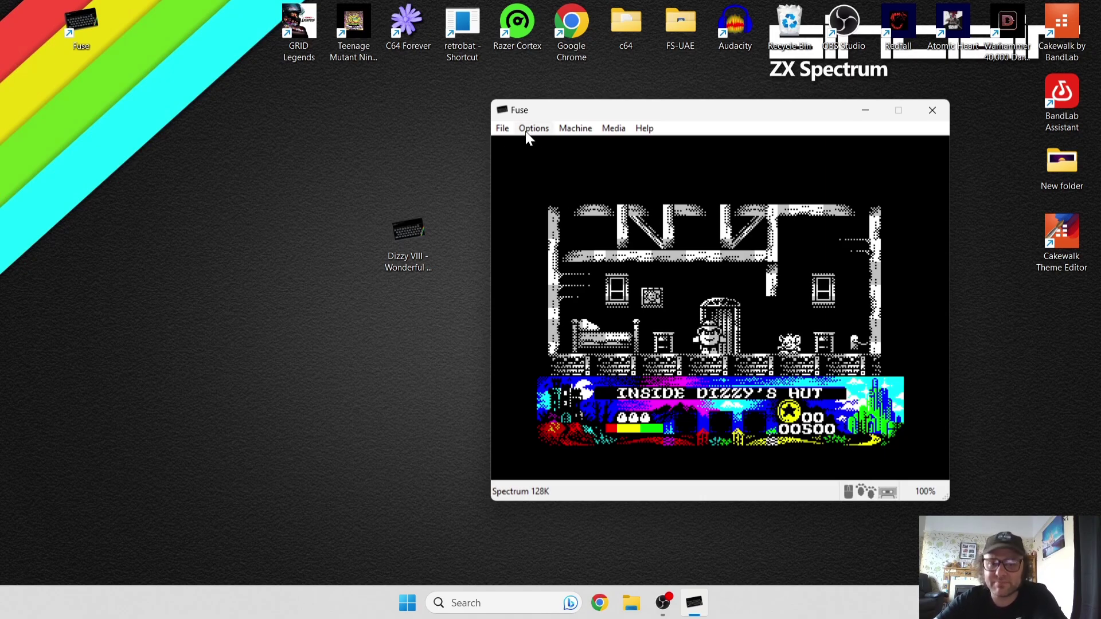
left_click_drag(519, 110, 334, 6)
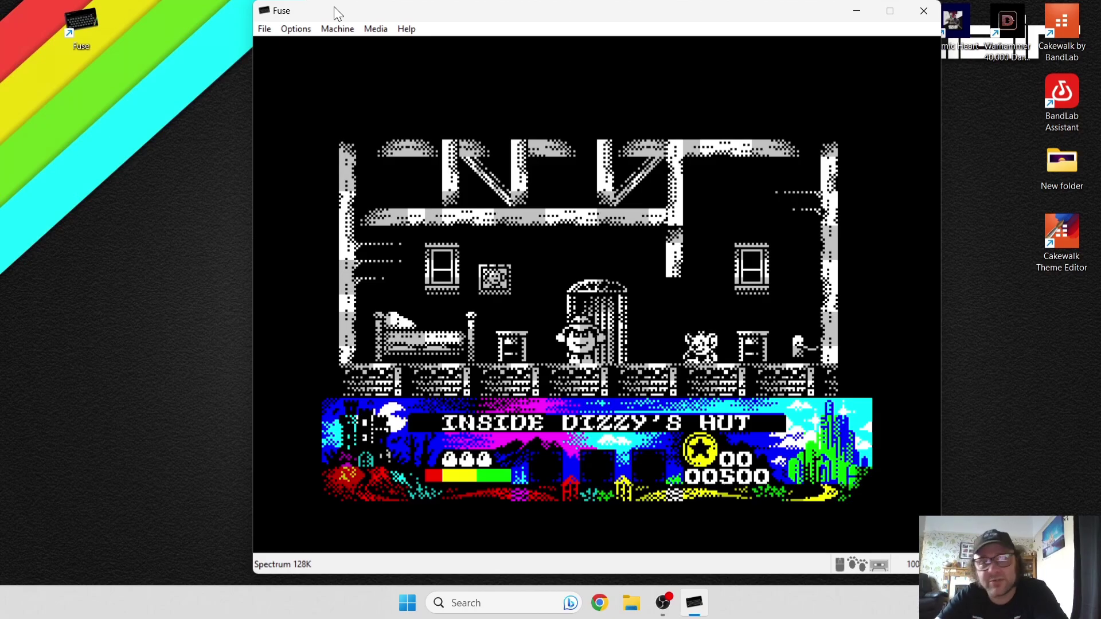
- Change Fuse's graphics filter to the SuperEagle scaler, keeping the scaler dialog clear of the game display
left_click(304, 30)
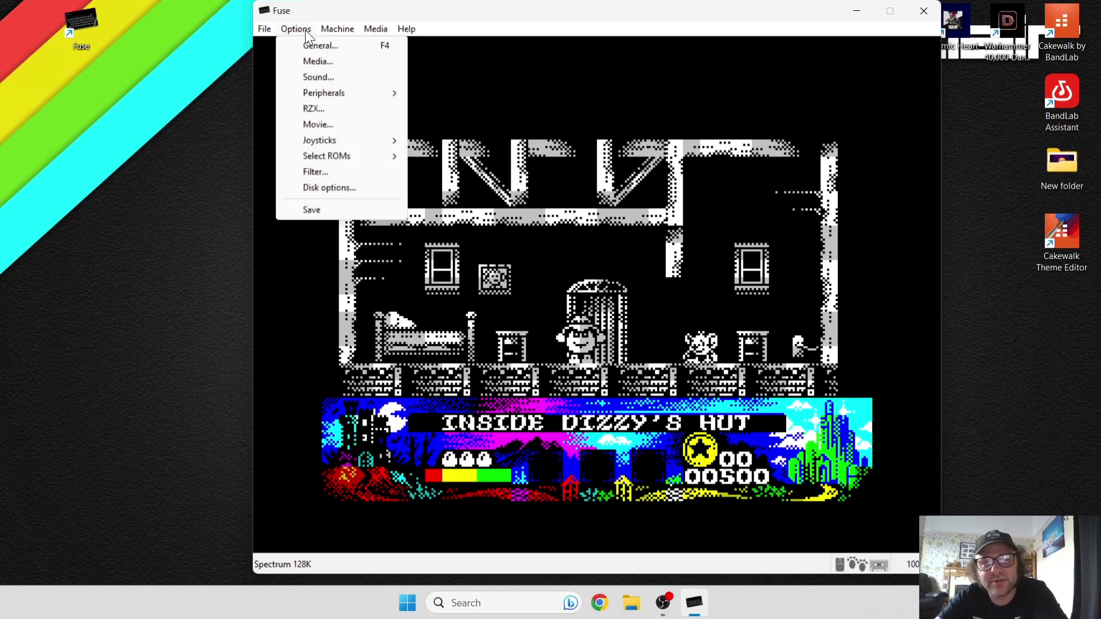
left_click(312, 172)
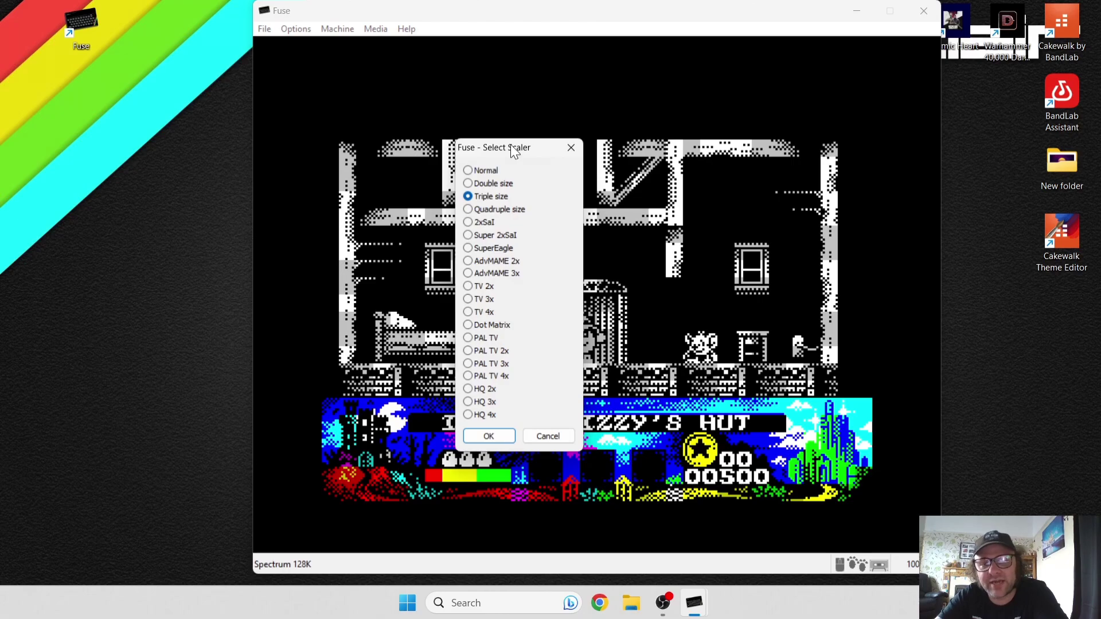
left_click_drag(511, 145, 169, 142)
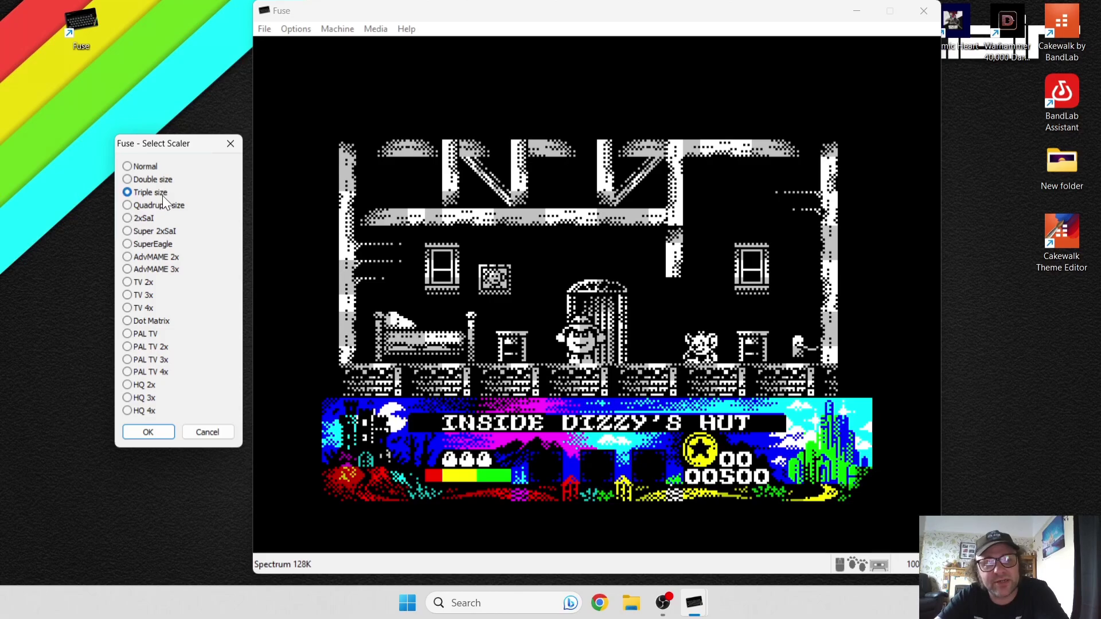
left_click(160, 243)
left_click(148, 432)
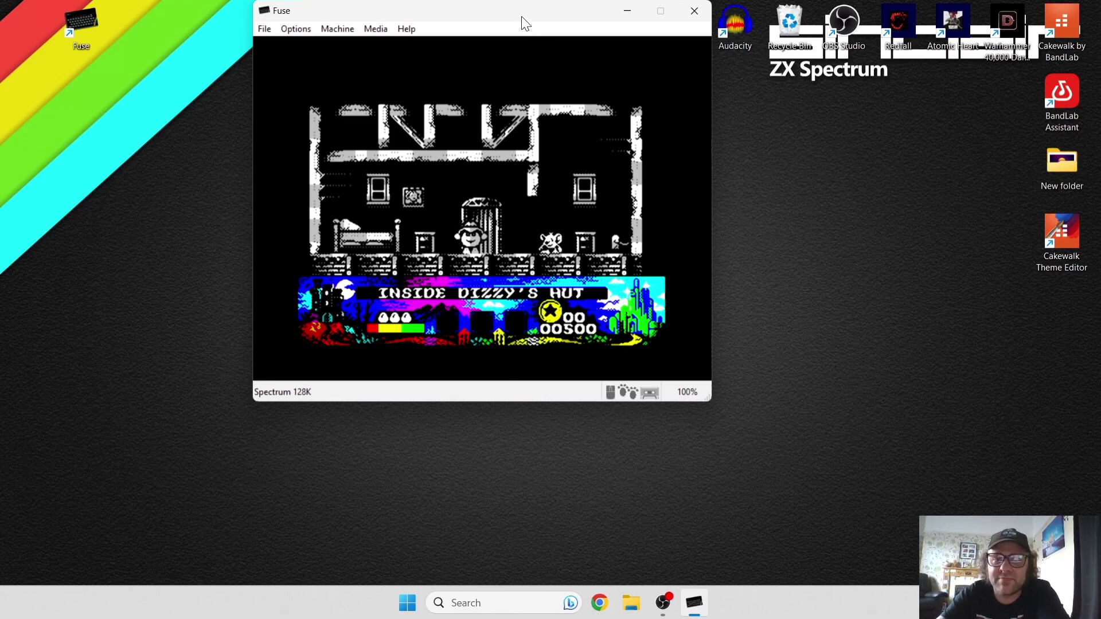
- Reposition the Fuse window on the desktop and close the emulator
left_click_drag(523, 23, 583, 53)
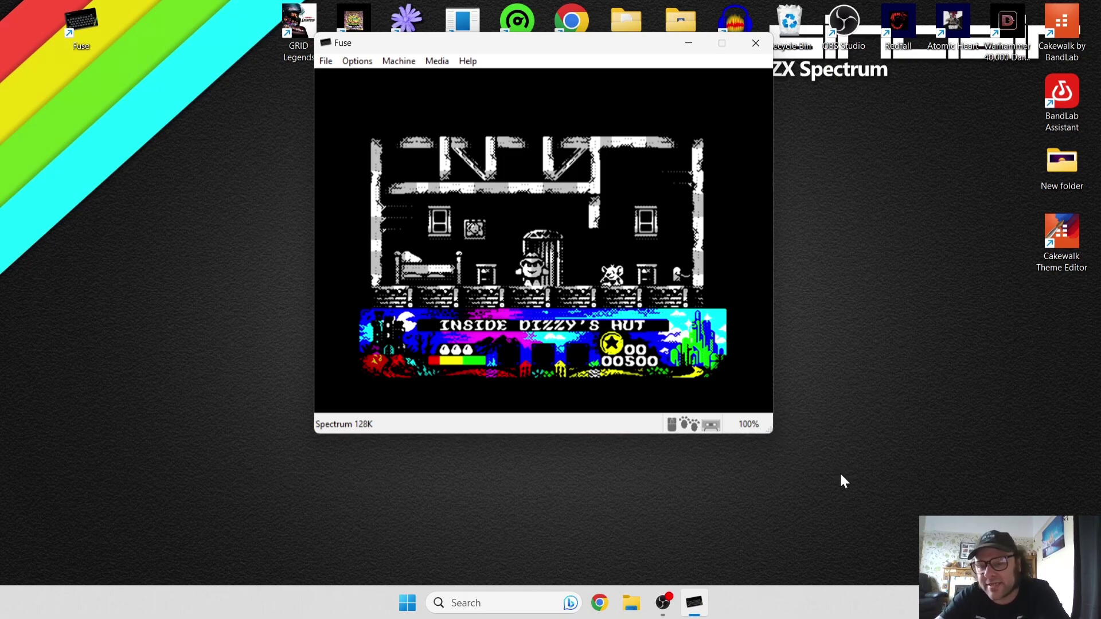
key("alt+F4")
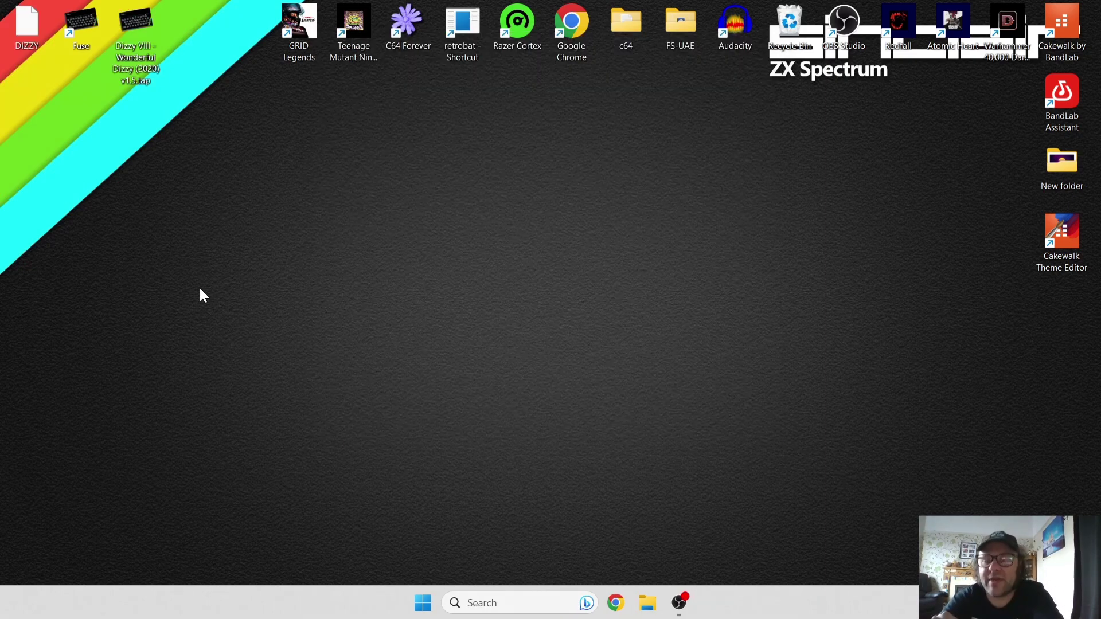